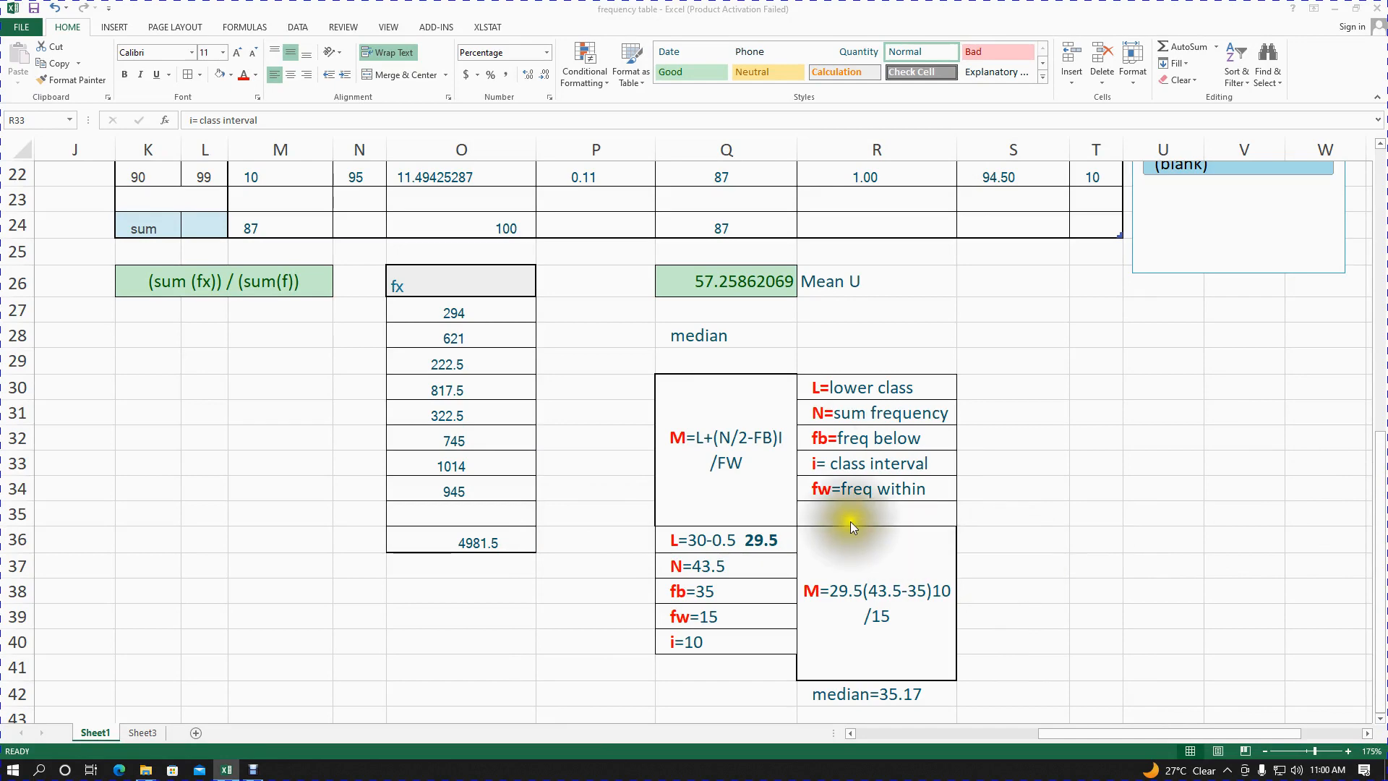
Step: Review the frequency table, the fx column with its sum formula, and the (sum (fx)) / (sum(f)) mean formula on Sheet1
{"action": "scroll", "coordinate": [846, 518], "scroll_direction": "up", "scroll_amount": 4}
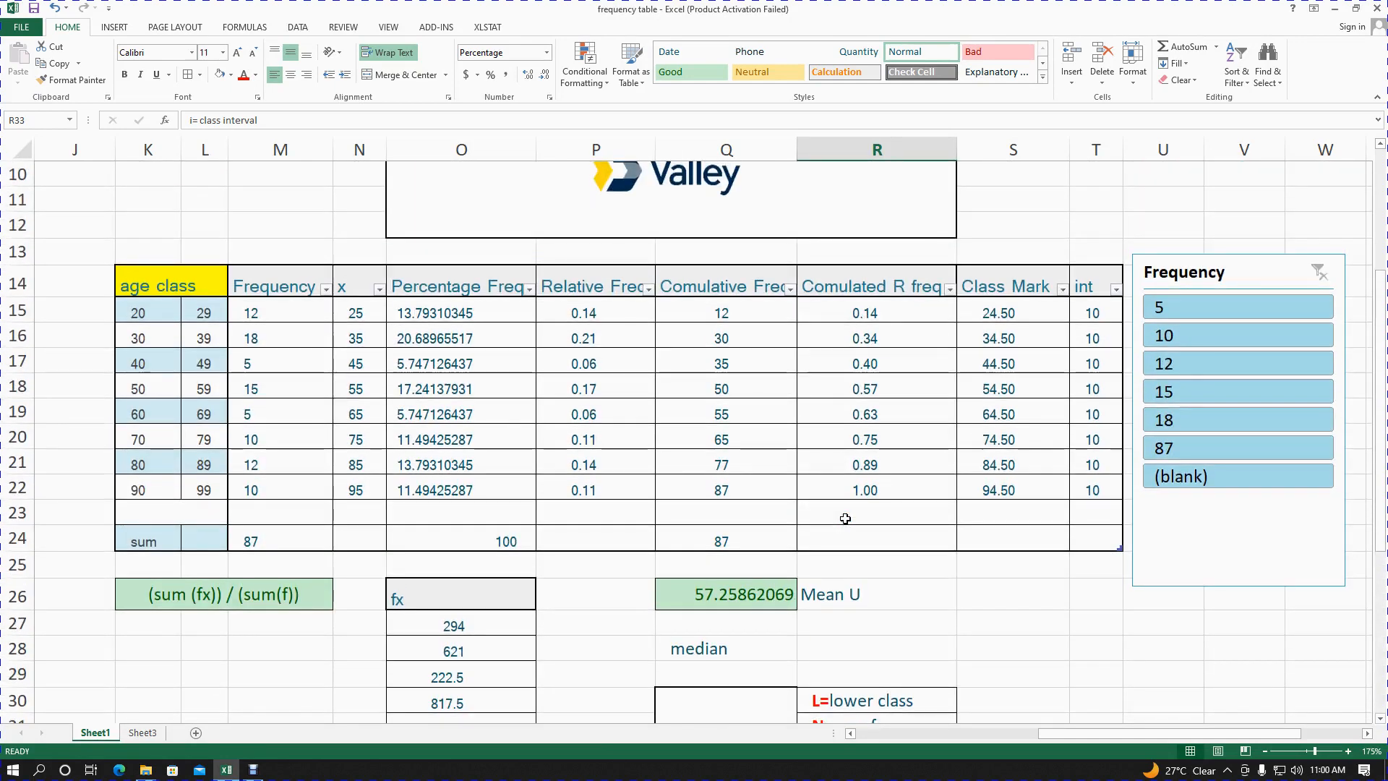
{"action": "scroll", "coordinate": [845, 519], "scroll_direction": "up", "scroll_amount": 1}
{"action": "scroll", "coordinate": [845, 519], "scroll_direction": "down", "scroll_amount": 1}
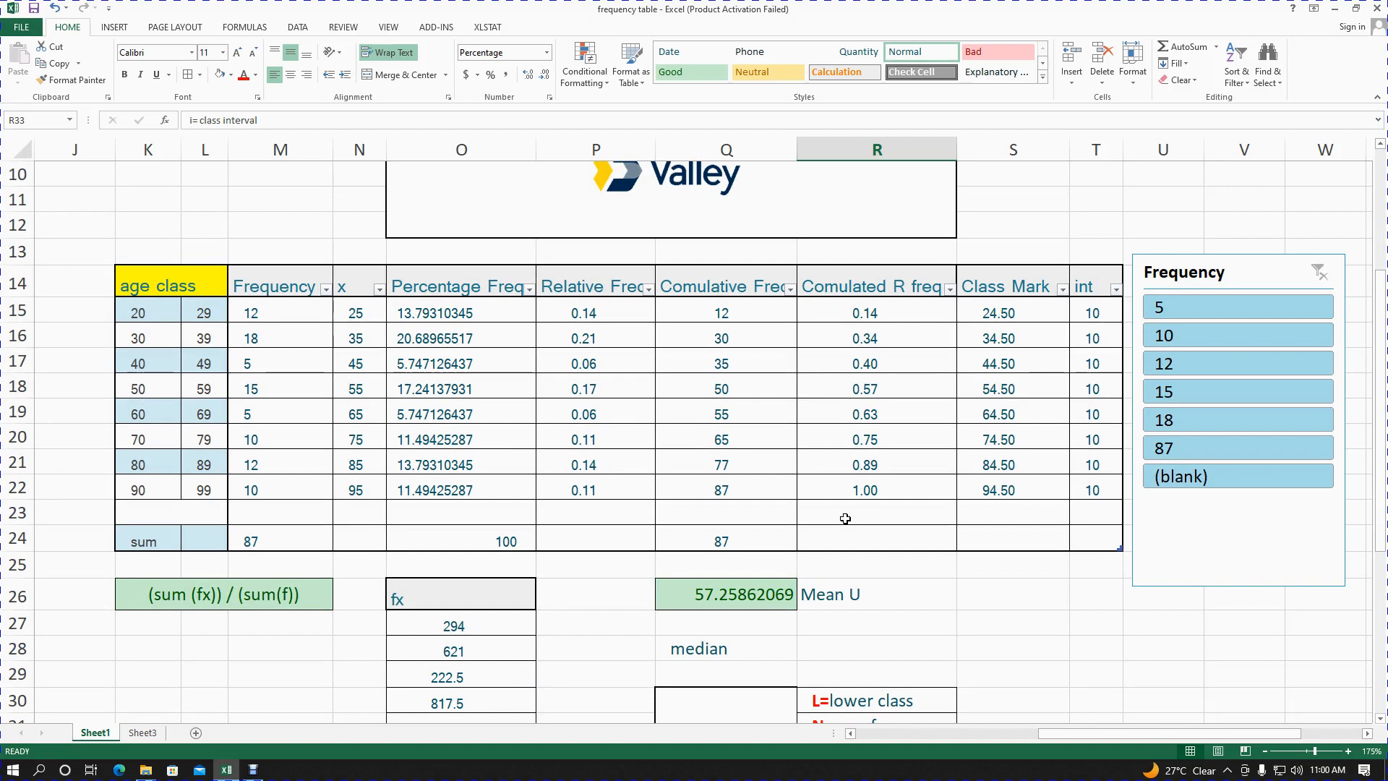
{"action": "left_click", "coordinate": [186, 290]}
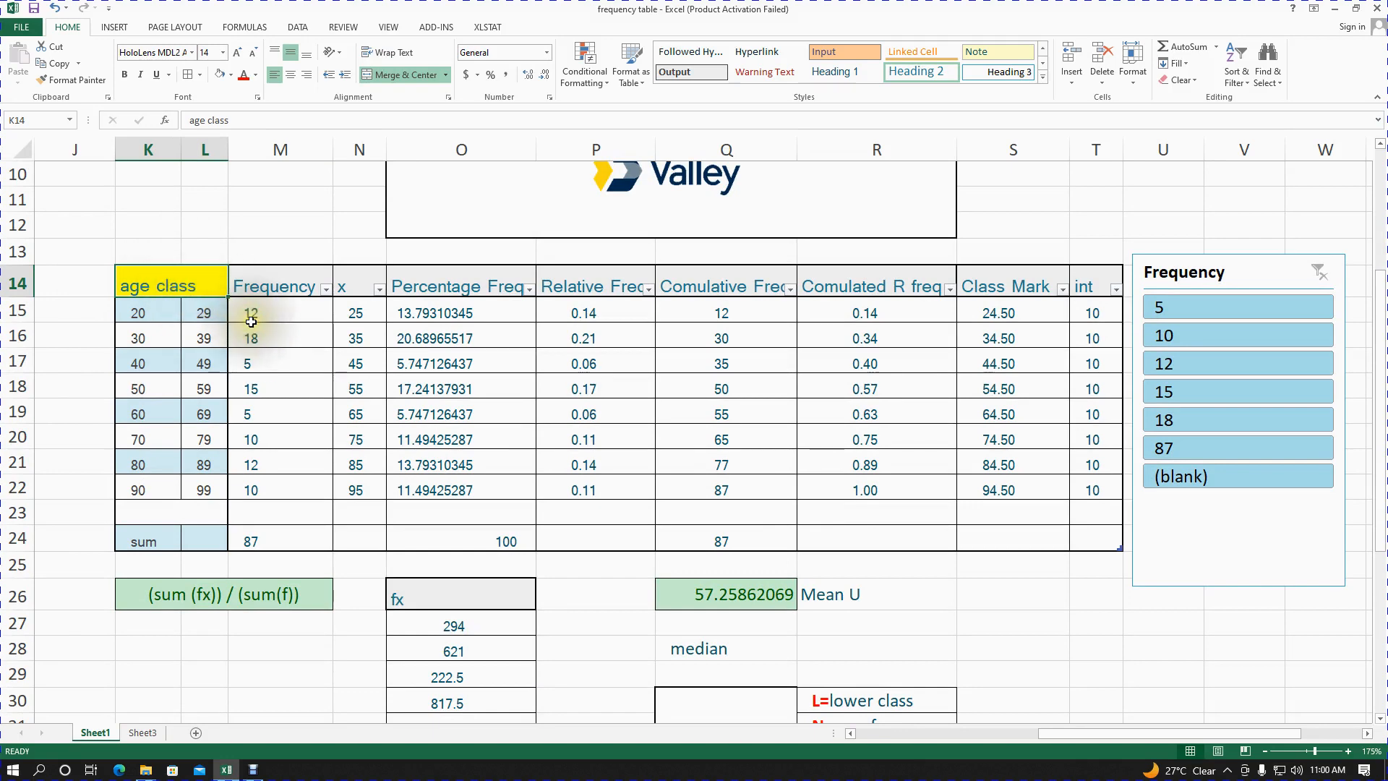
{"action": "scroll", "coordinate": [251, 321], "scroll_direction": "down", "scroll_amount": 3}
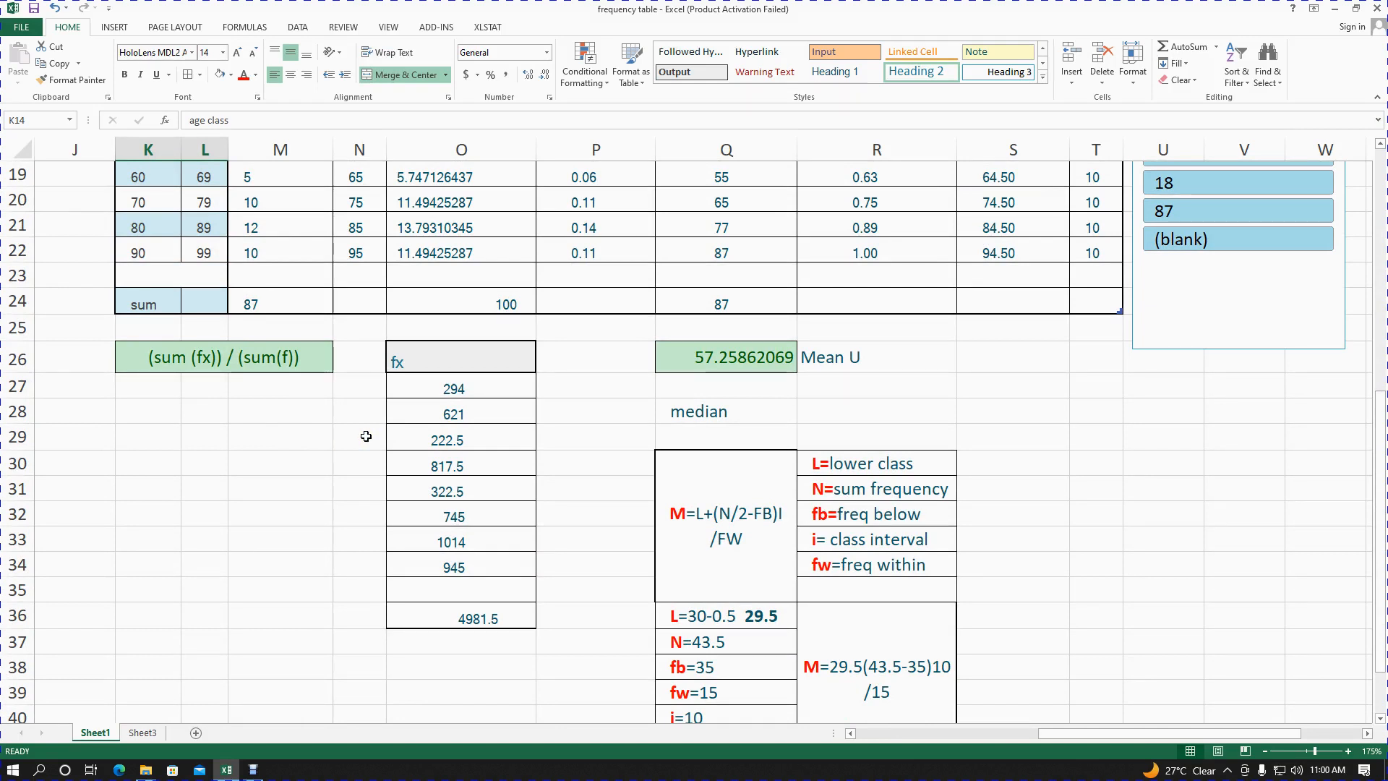
{"action": "left_click", "coordinate": [406, 363]}
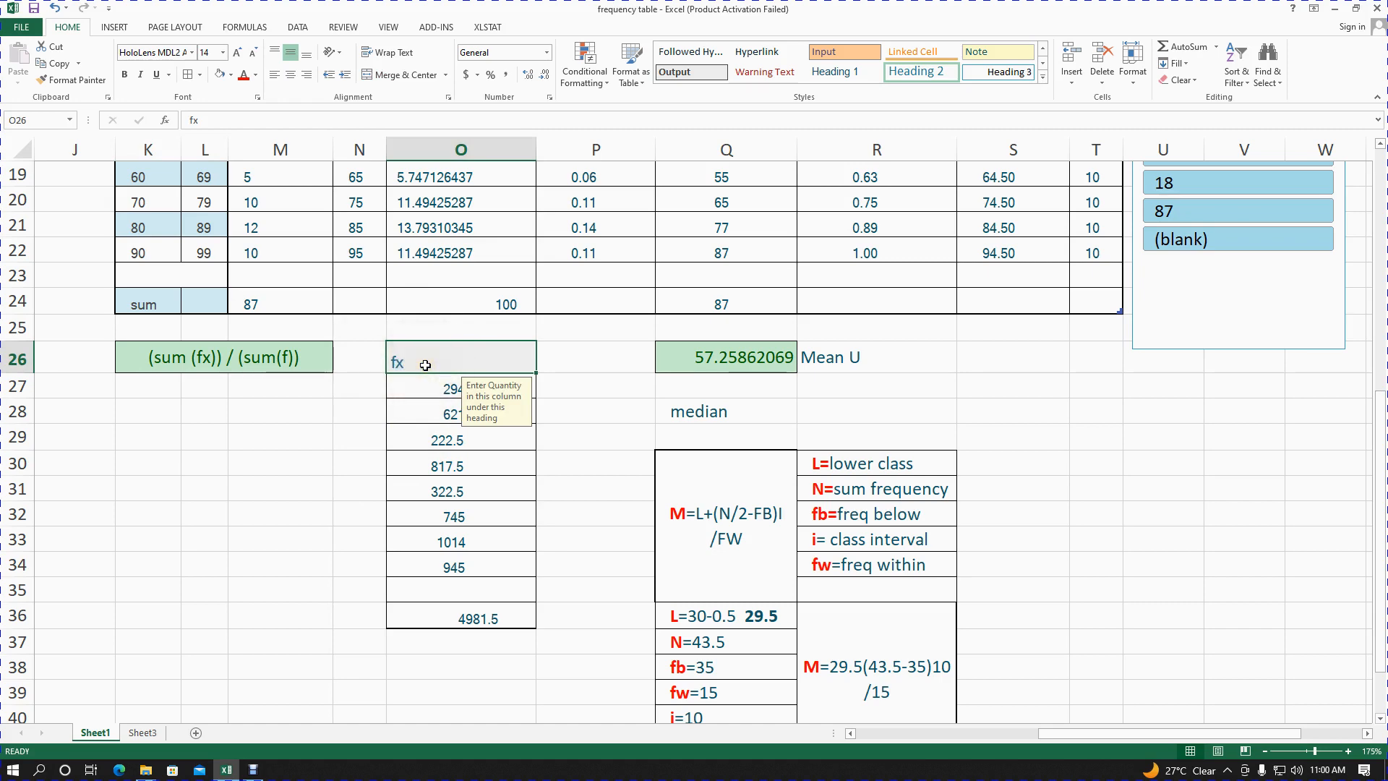
{"action": "left_click", "coordinate": [468, 616]}
{"action": "scroll", "coordinate": [433, 578], "scroll_direction": "up", "scroll_amount": 2}
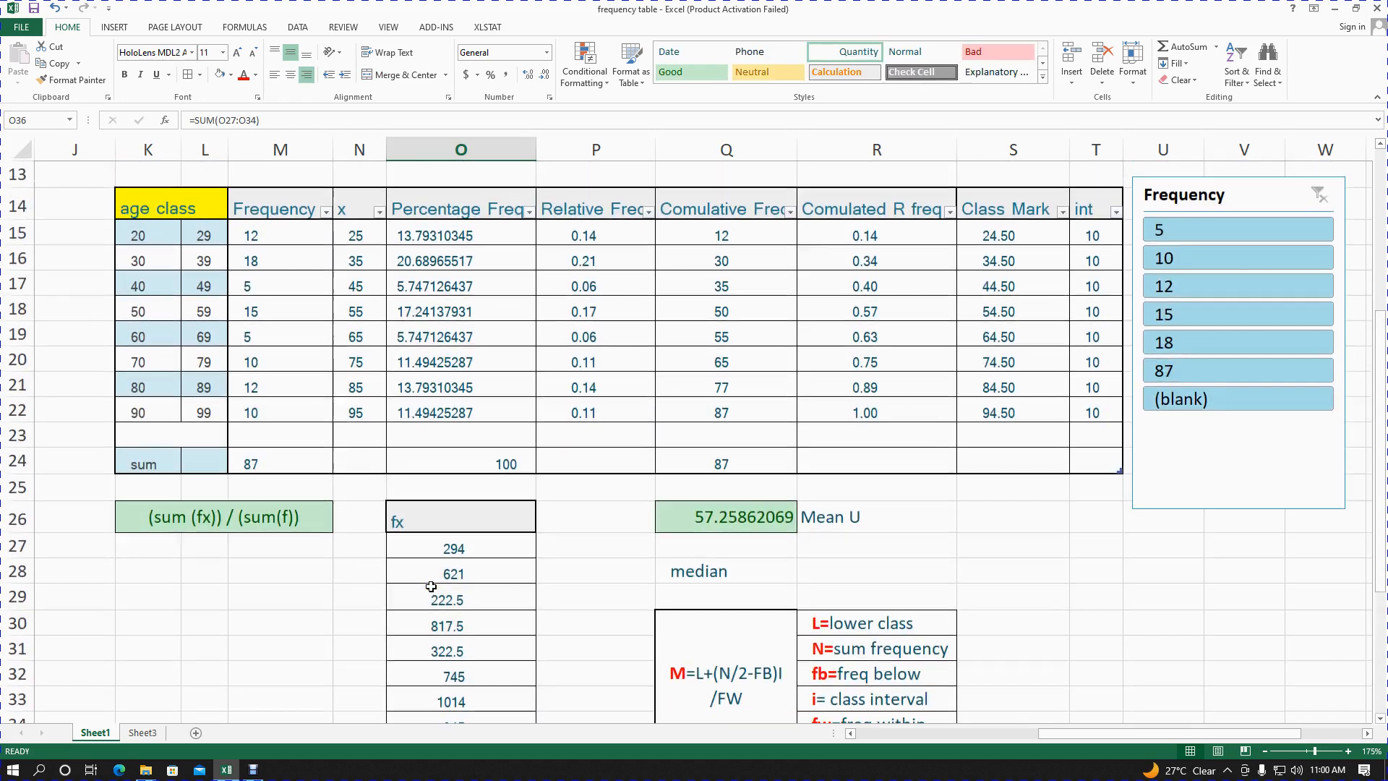
{"action": "left_click_drag", "start_coordinate": [359, 239], "coordinate": [380, 417]}
{"action": "scroll", "coordinate": [424, 477], "scroll_direction": "down", "scroll_amount": 1}
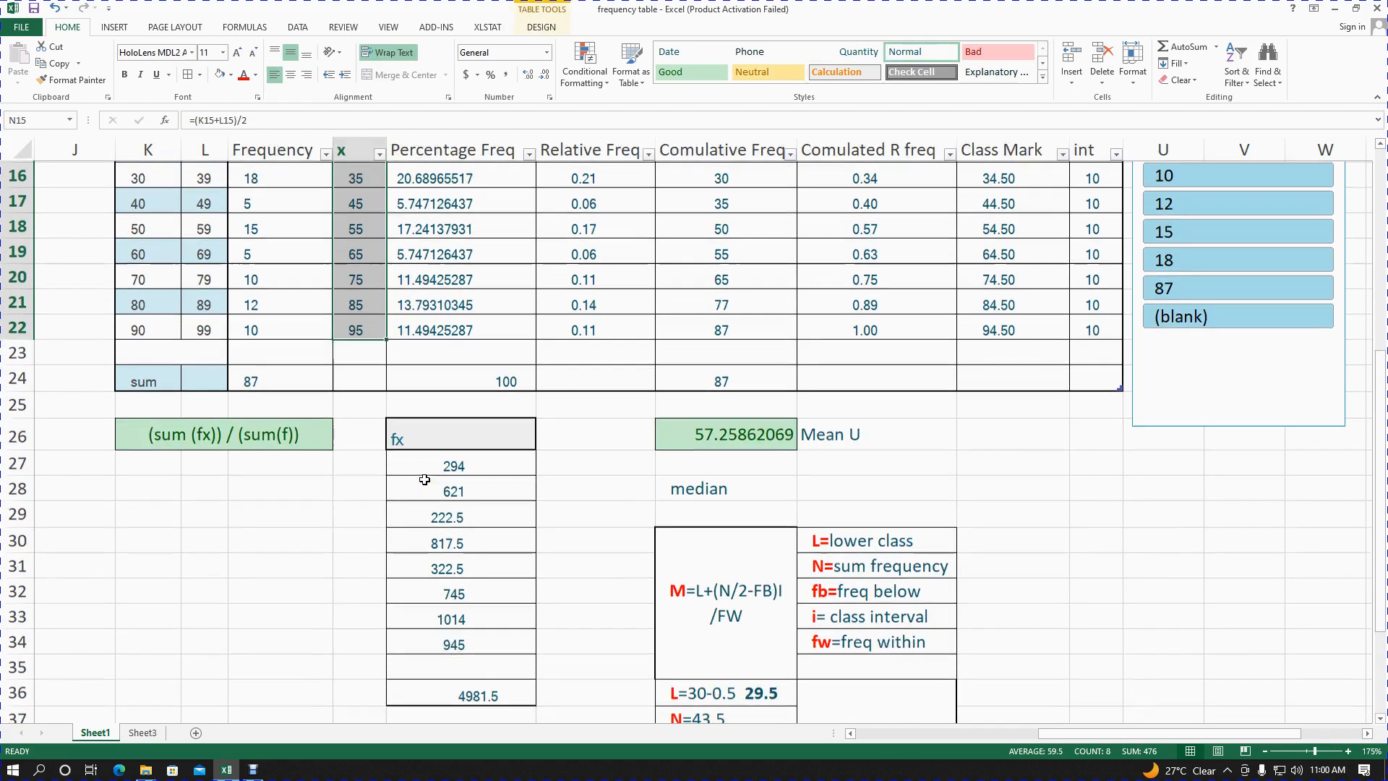
{"action": "left_click", "coordinate": [483, 696]}
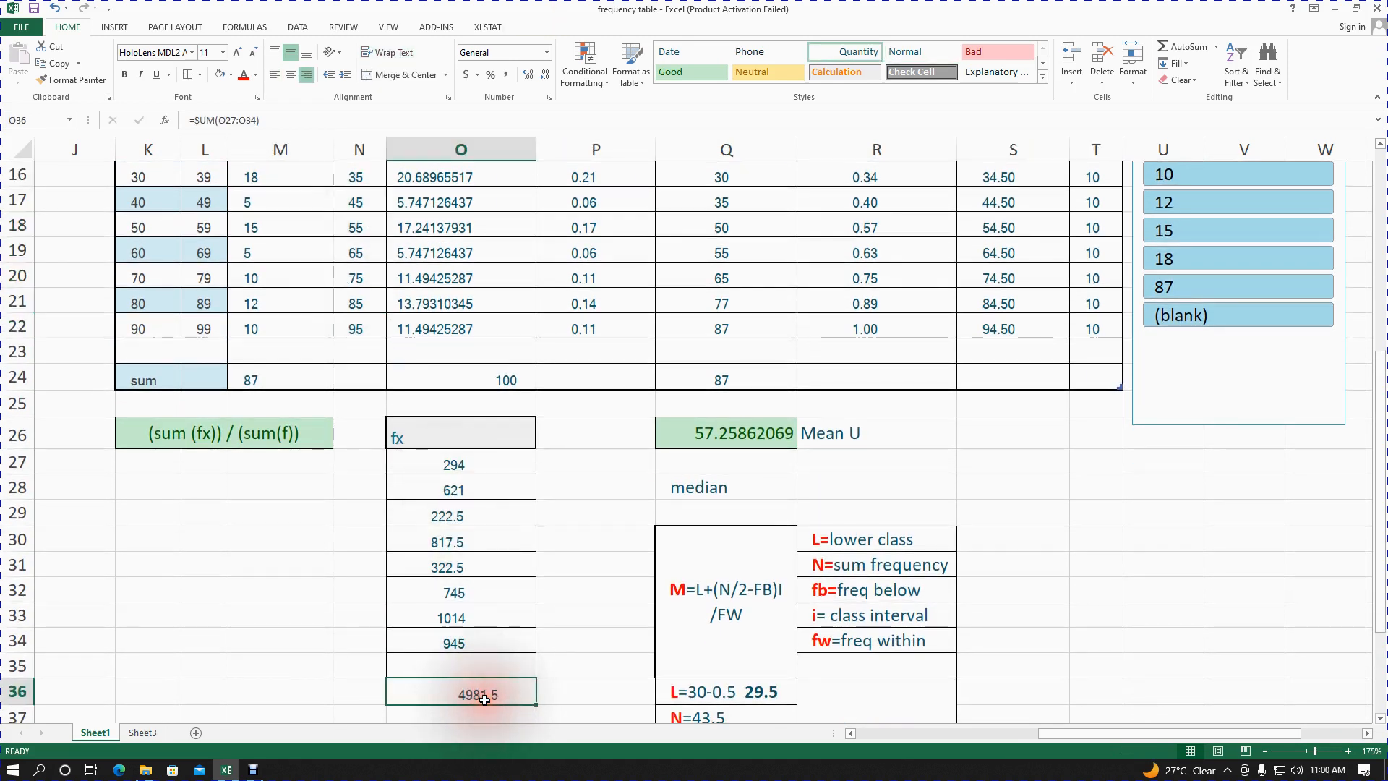
{"action": "left_click", "coordinate": [270, 437]}
{"action": "scroll", "coordinate": [310, 458], "scroll_direction": "up", "scroll_amount": 1}
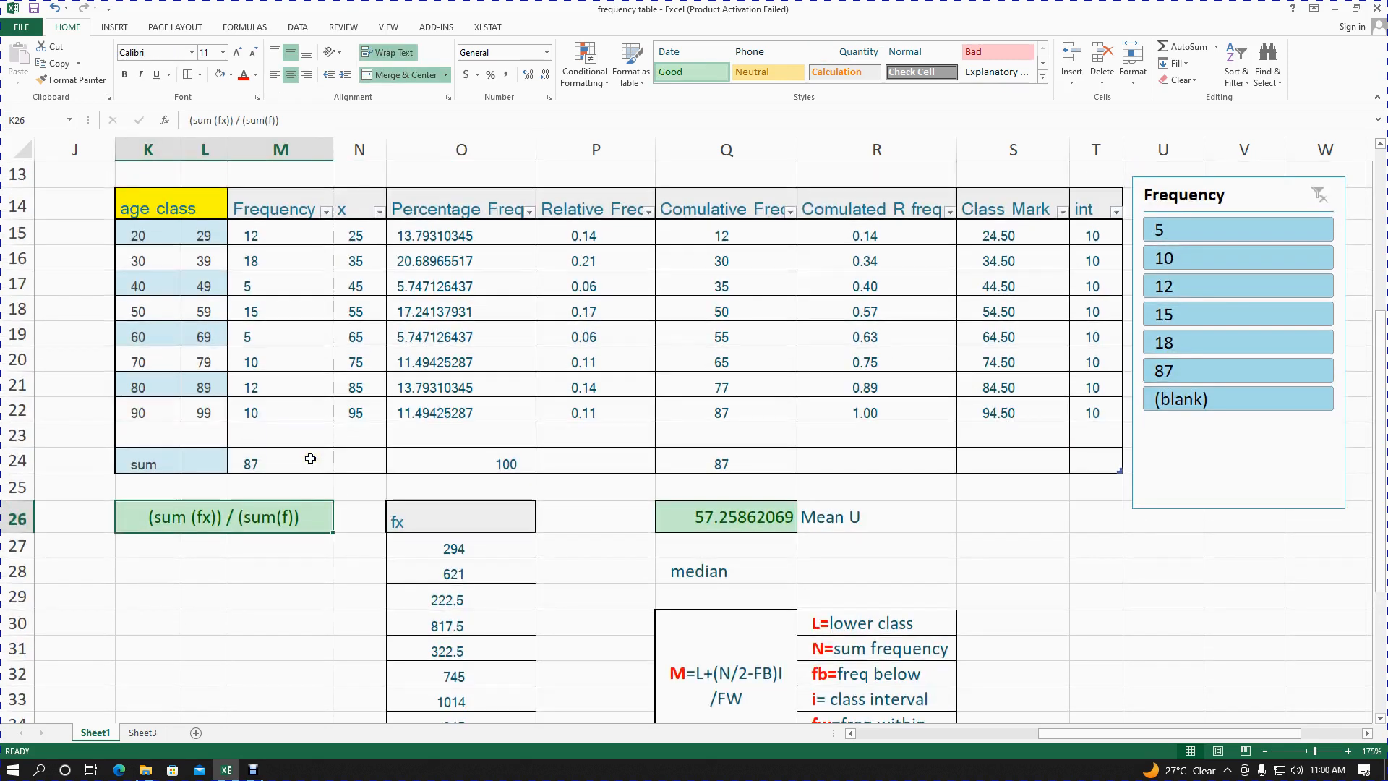
{"action": "left_click", "coordinate": [305, 205]}
{"action": "scroll", "coordinate": [458, 427], "scroll_direction": "down", "scroll_amount": 1}
{"action": "scroll", "coordinate": [562, 482], "scroll_direction": "down", "scroll_amount": 3}
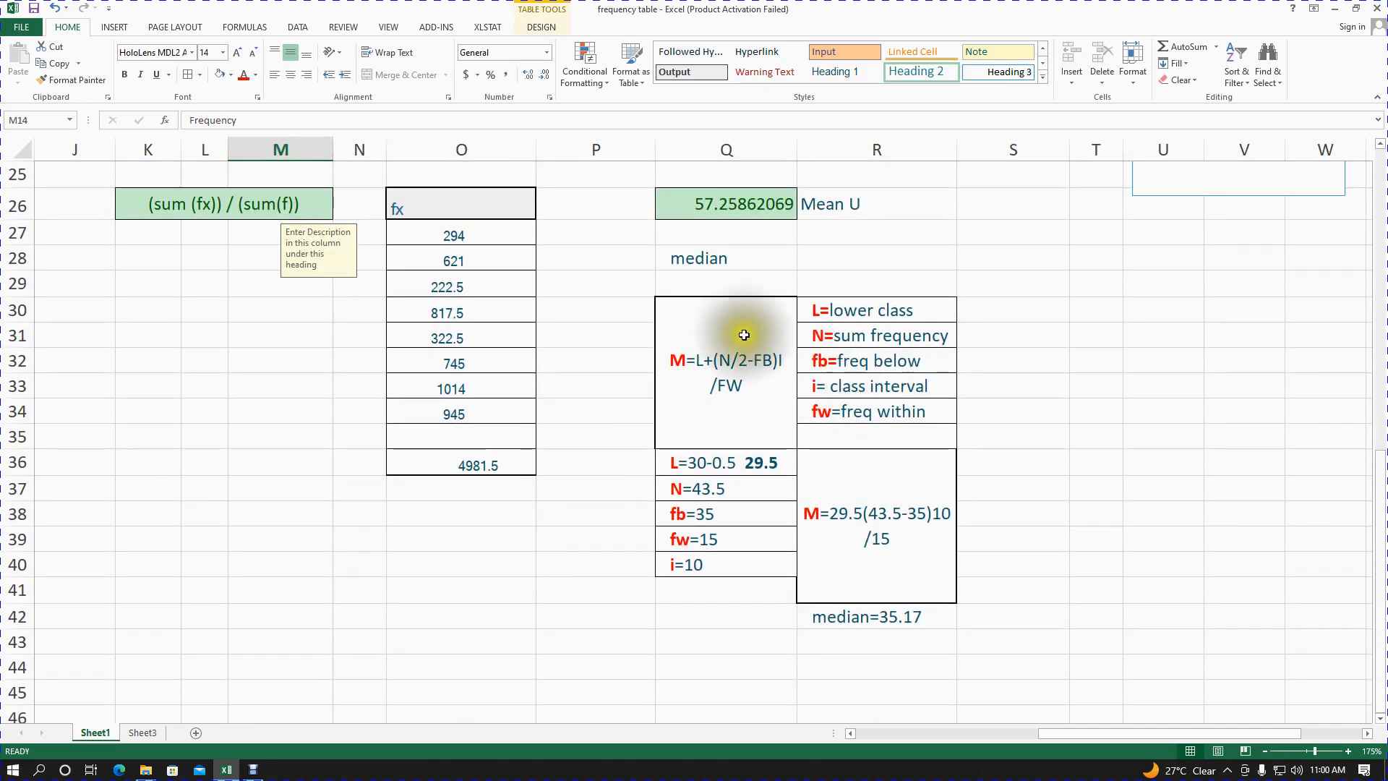
Step: Examine the grouped median formula M=L+(N/2-FB)I/FW, its variable definitions, and the Frequency column and sum that supply N
{"action": "left_click", "coordinate": [714, 361]}
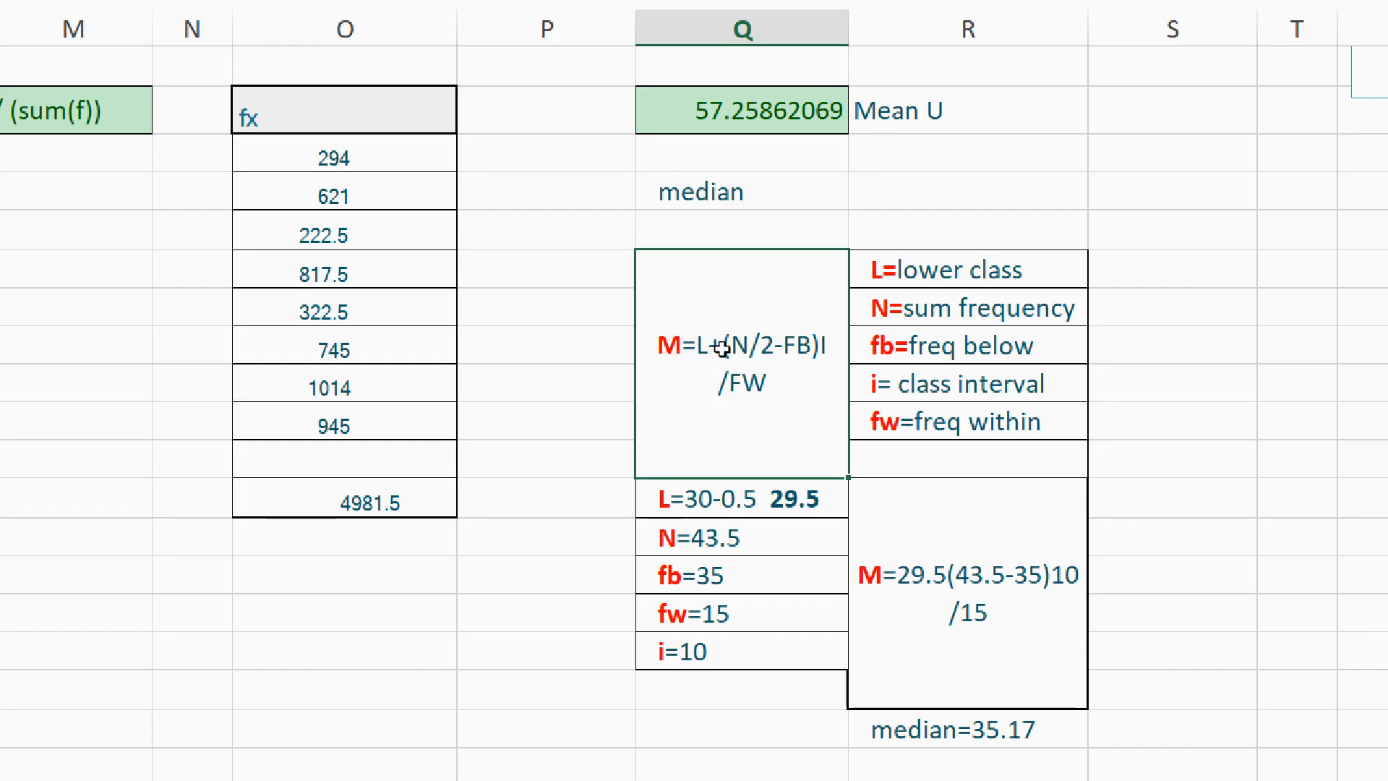
{"action": "left_click", "coordinate": [675, 349]}
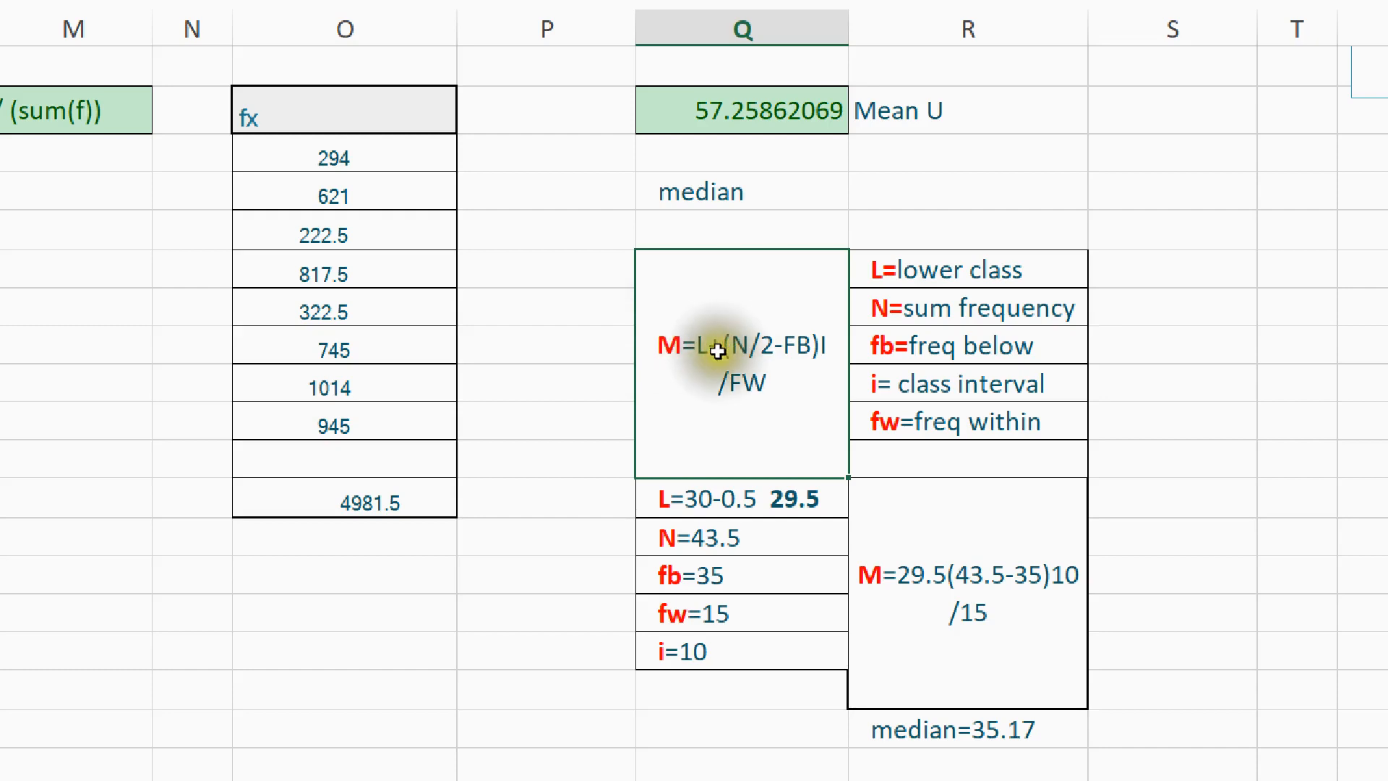
{"action": "left_click", "coordinate": [971, 272]}
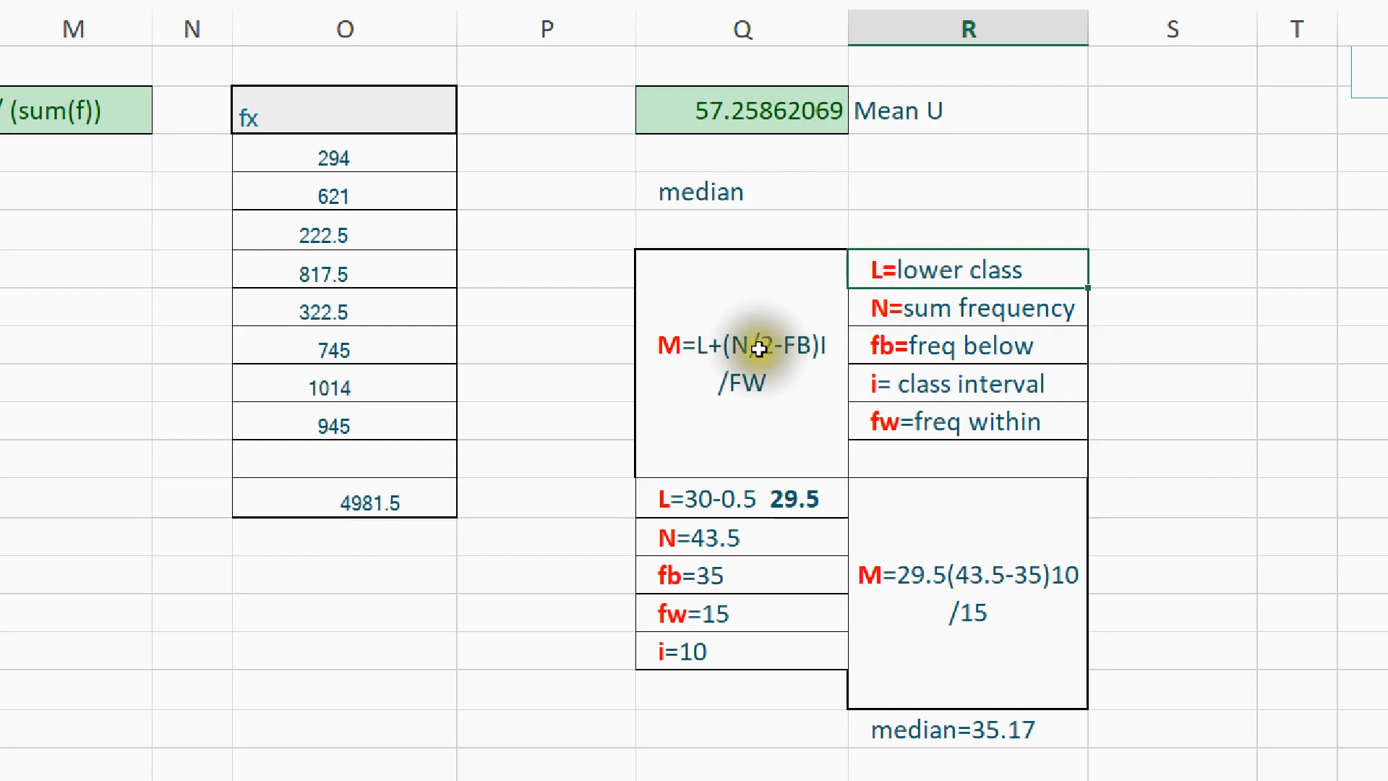
{"action": "scroll", "coordinate": [148, 304], "scroll_direction": "left", "scroll_amount": 3}
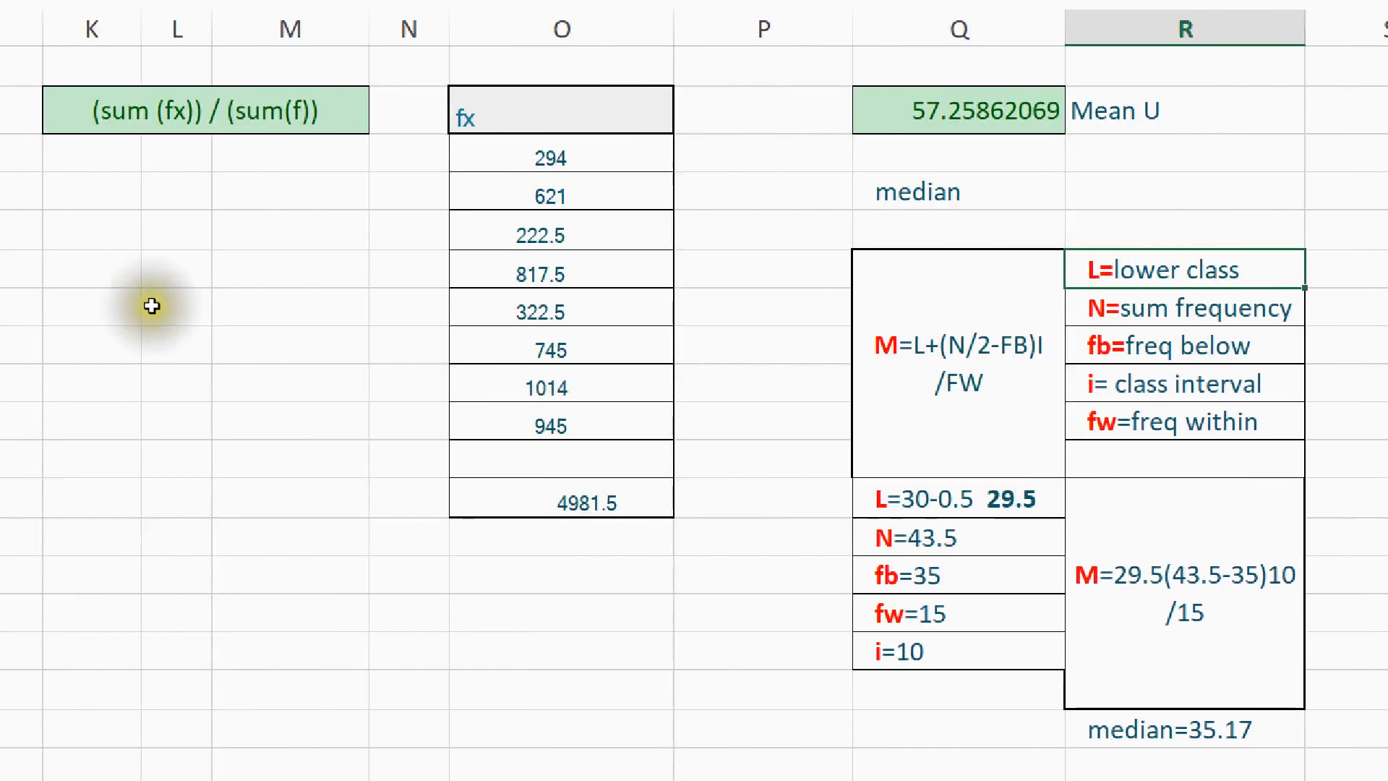
{"action": "scroll", "coordinate": [149, 275], "scroll_direction": "up", "scroll_amount": 2}
{"action": "left_click", "coordinate": [287, 268]}
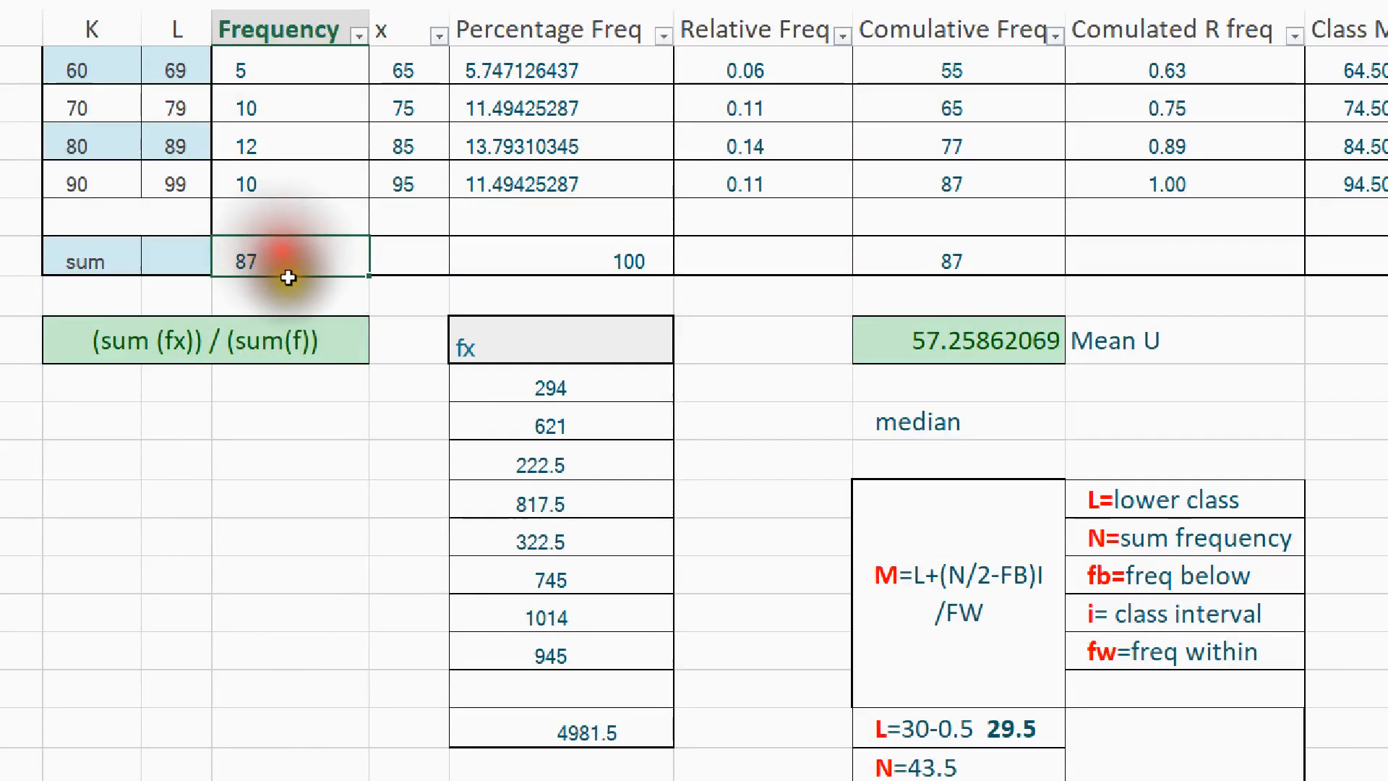
{"action": "scroll", "coordinate": [288, 275], "scroll_direction": "up", "scroll_amount": 3}
{"action": "left_click", "coordinate": [289, 148]}
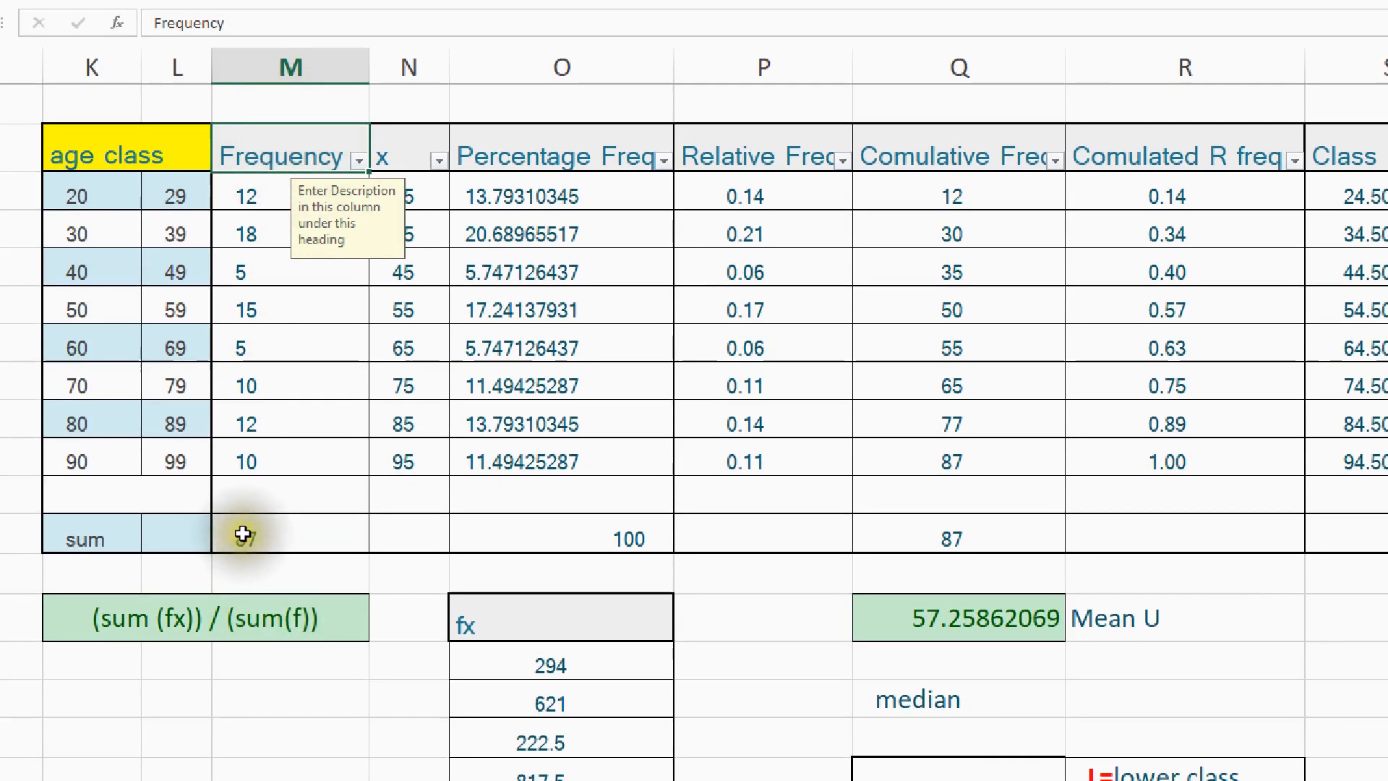
{"action": "left_click", "coordinate": [239, 544]}
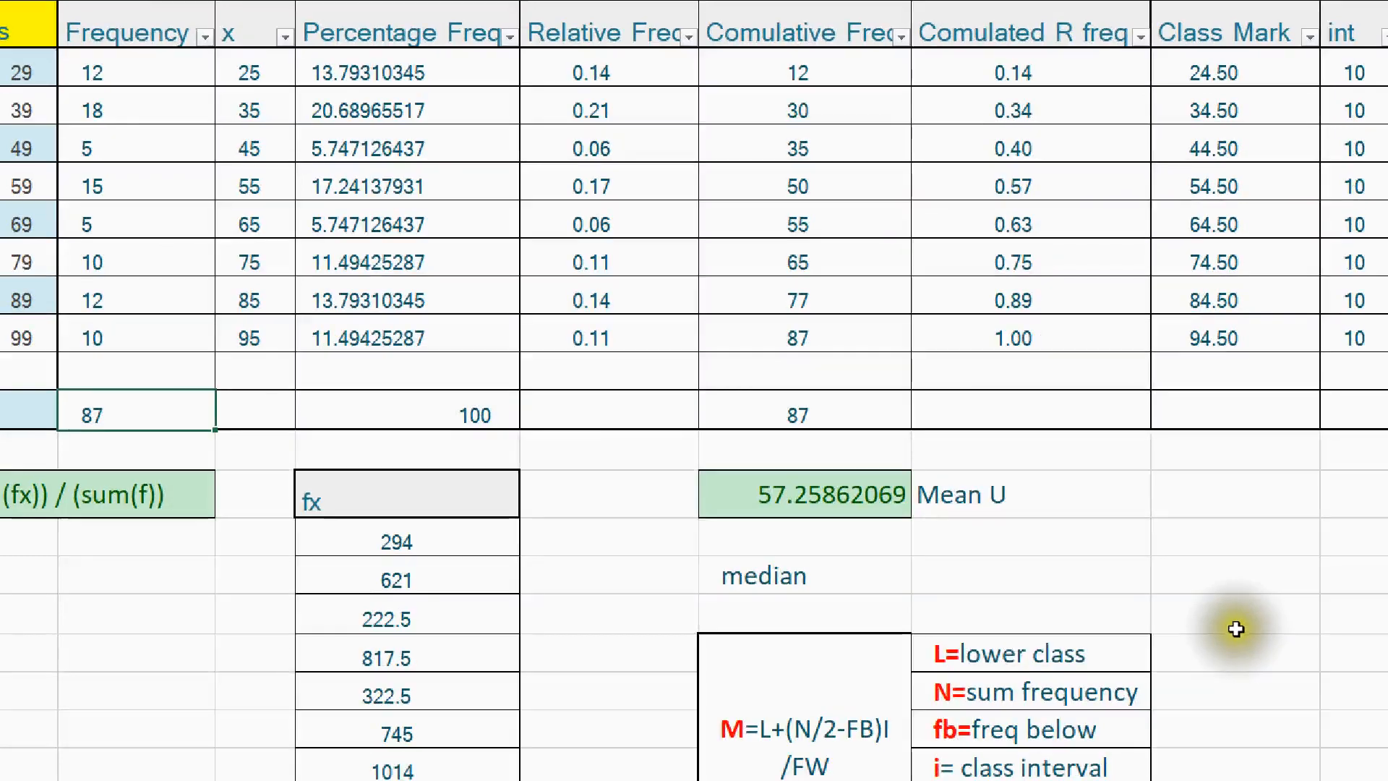
{"action": "scroll", "coordinate": [1236, 628], "scroll_direction": "down", "scroll_amount": 4}
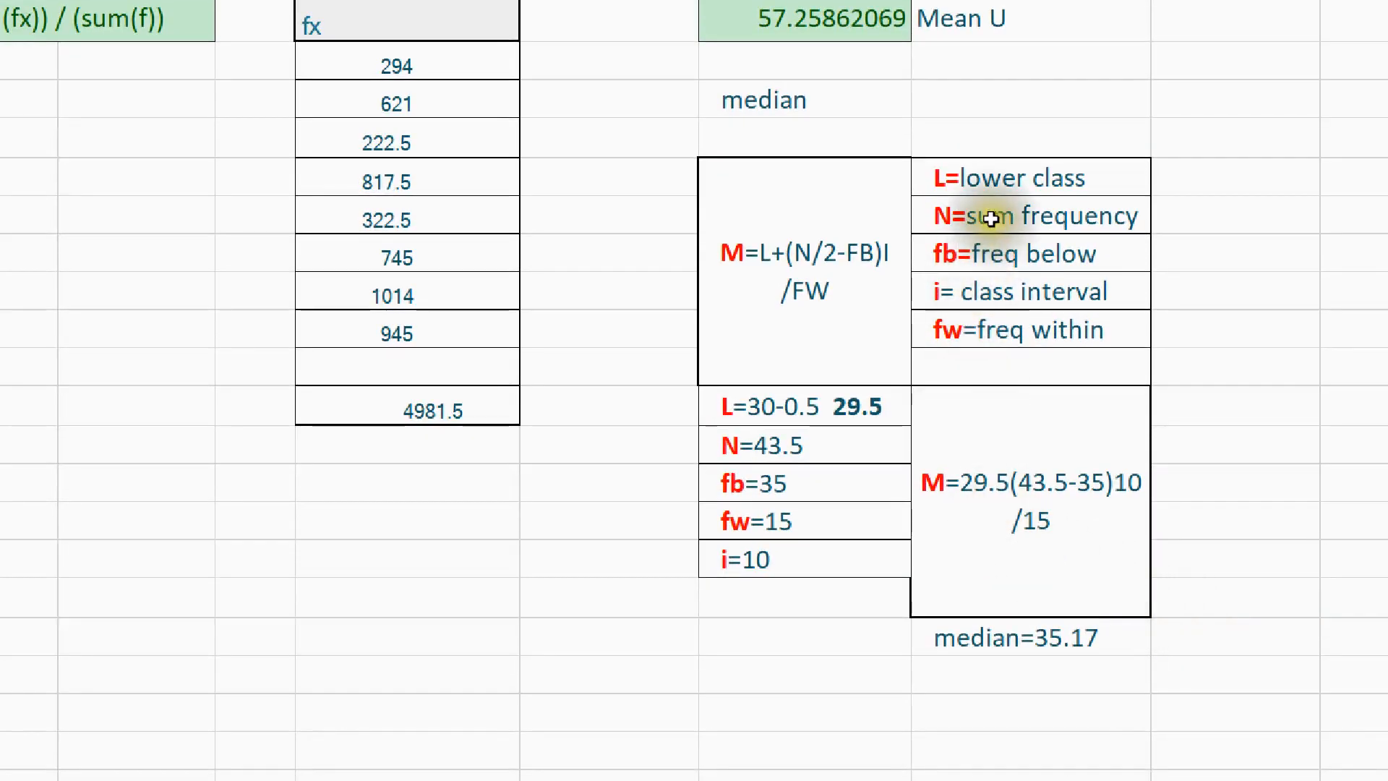
{"action": "left_click", "coordinate": [829, 252]}
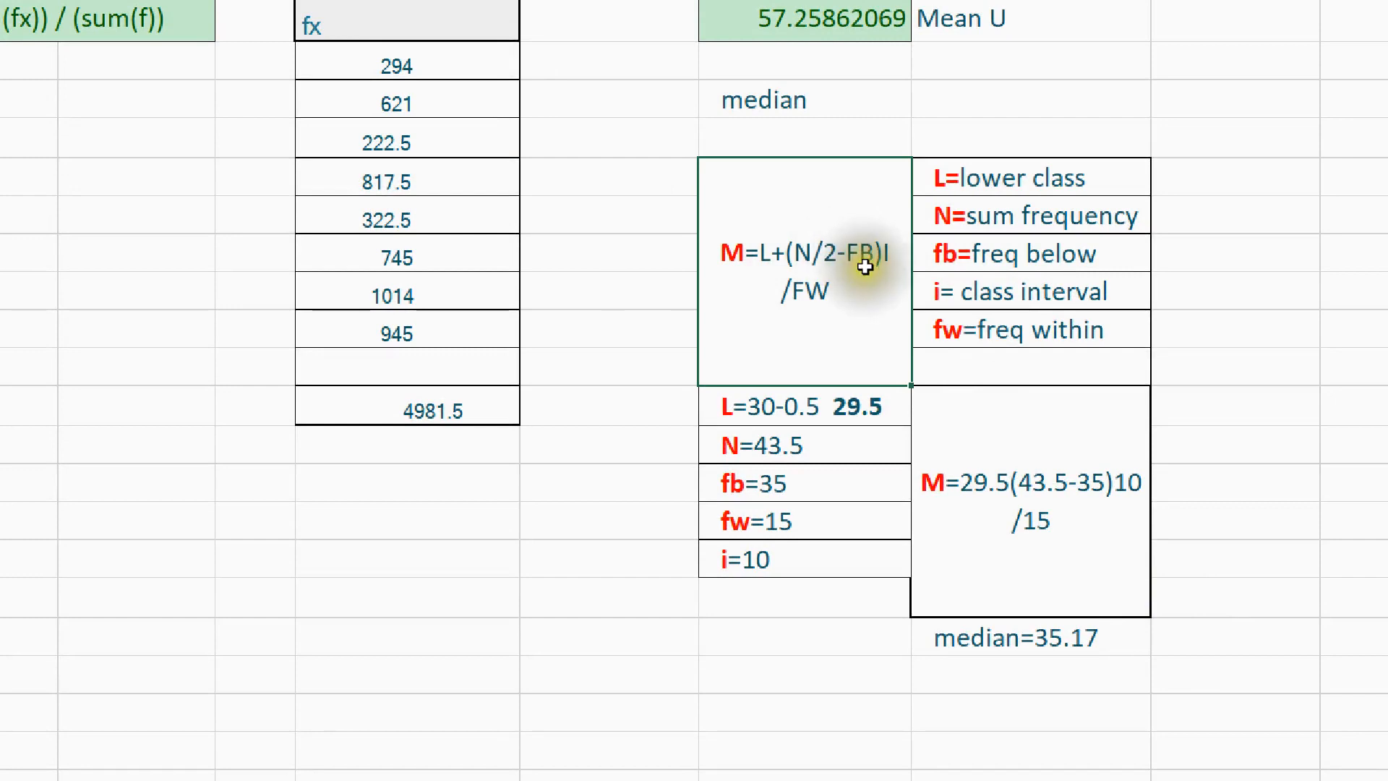
{"action": "left_click", "coordinate": [1042, 254]}
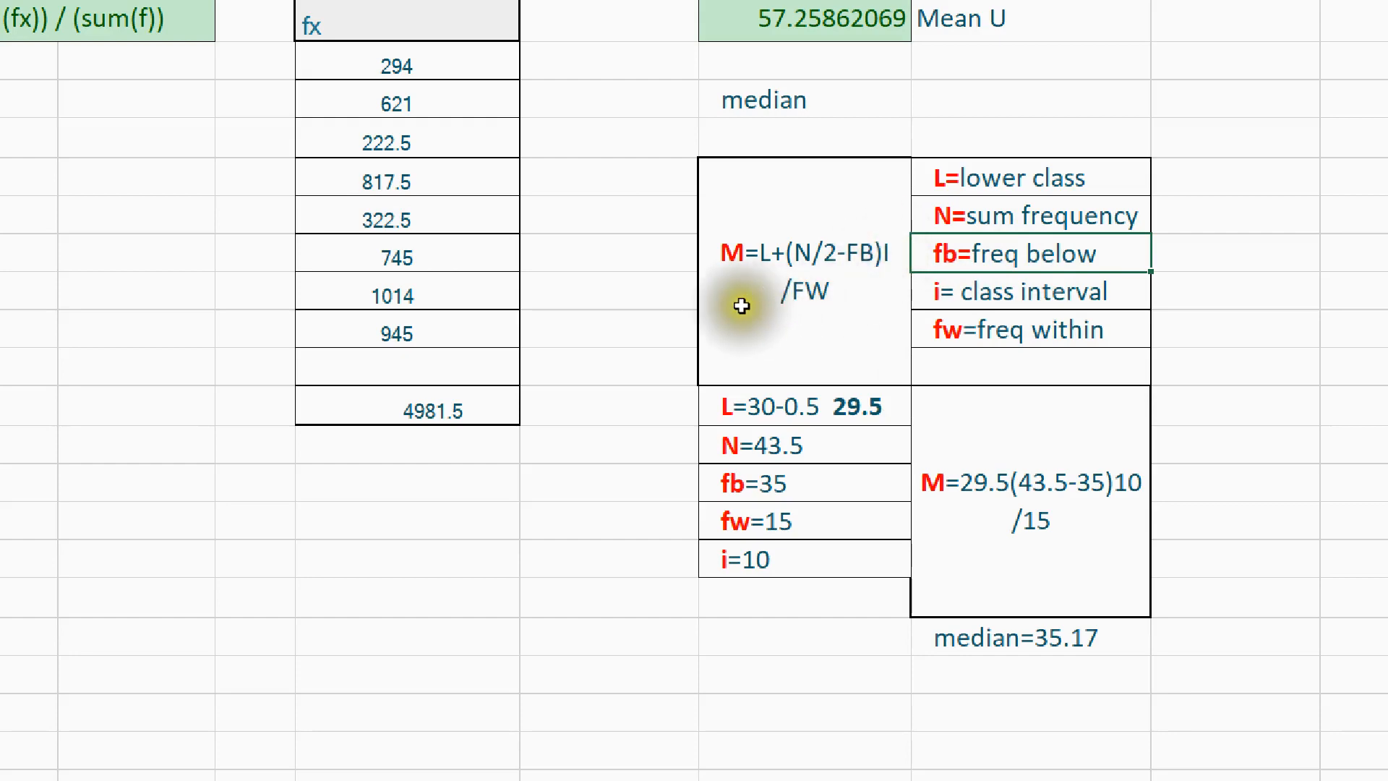
{"action": "scroll", "coordinate": [790, 358], "scroll_direction": "up", "scroll_amount": 5}
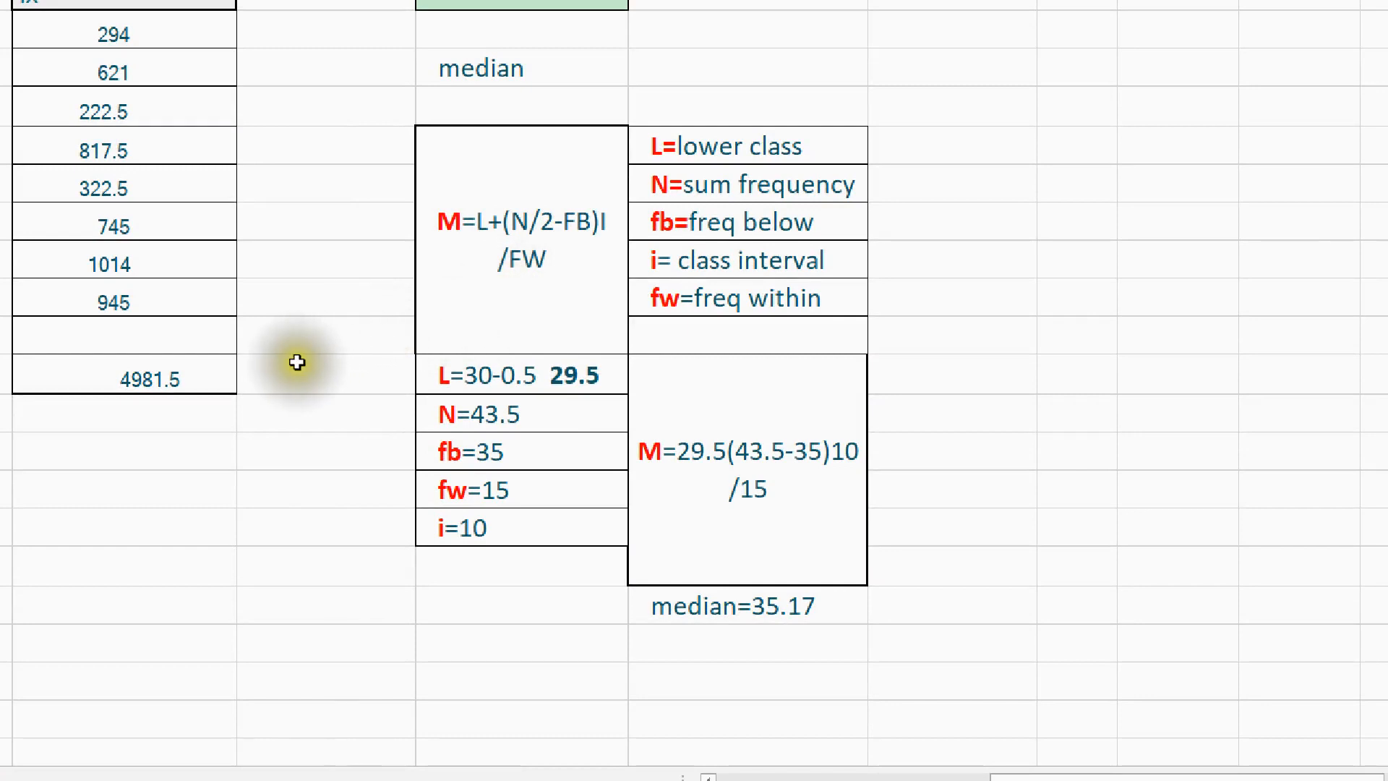
Step: On Sheet3, check the lower limits of the age classes and complete the L entry below the median formula as L=29.5
{"action": "left_click", "coordinate": [148, 708]}
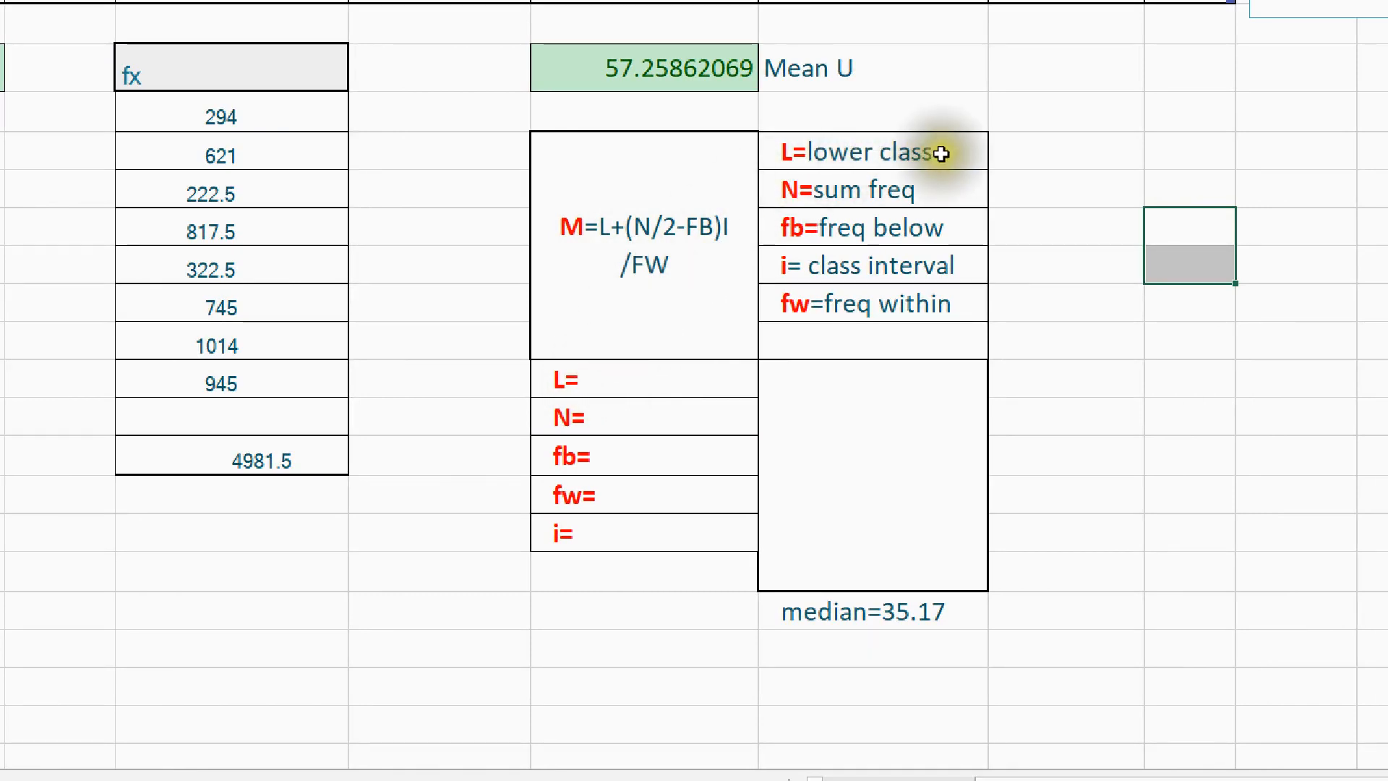
{"action": "scroll", "coordinate": [146, 205], "scroll_direction": "up", "scroll_amount": 4}
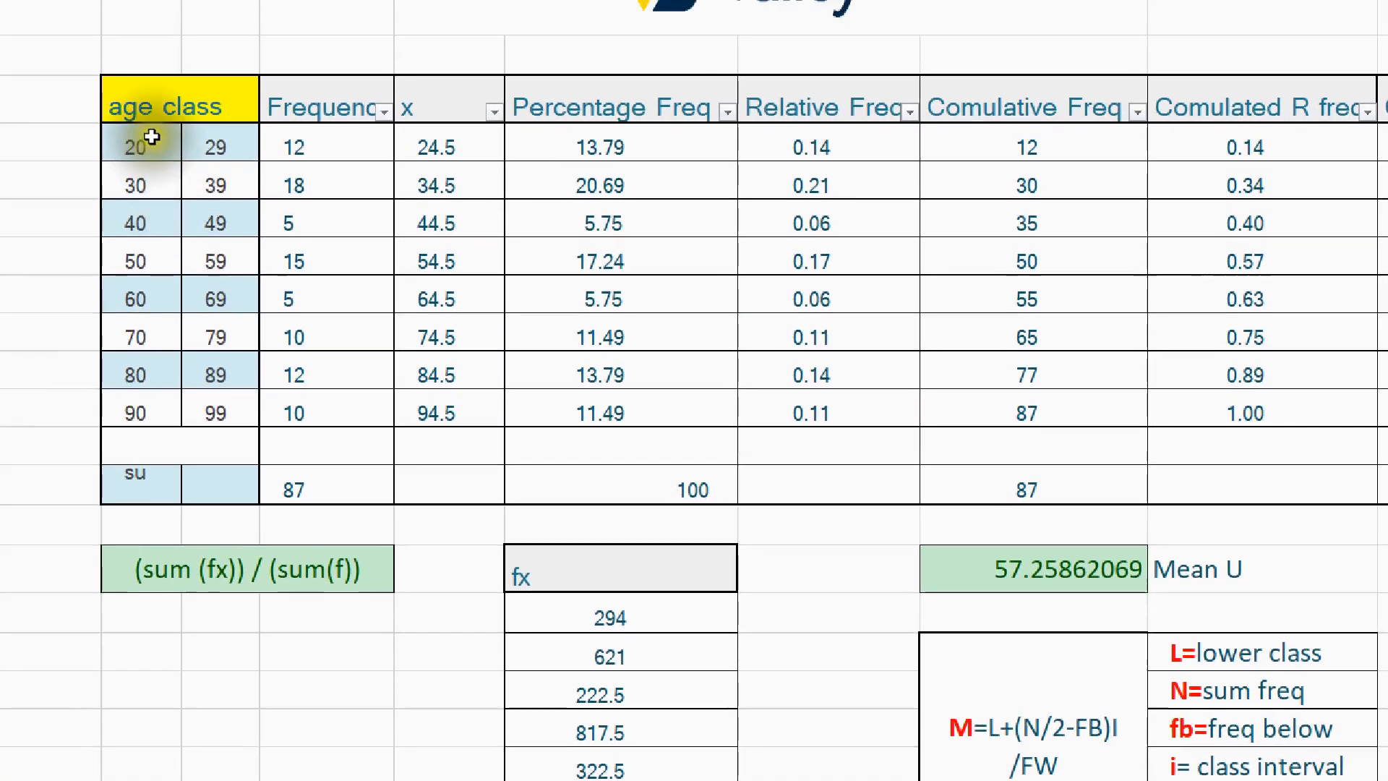
{"action": "left_click", "coordinate": [135, 184]}
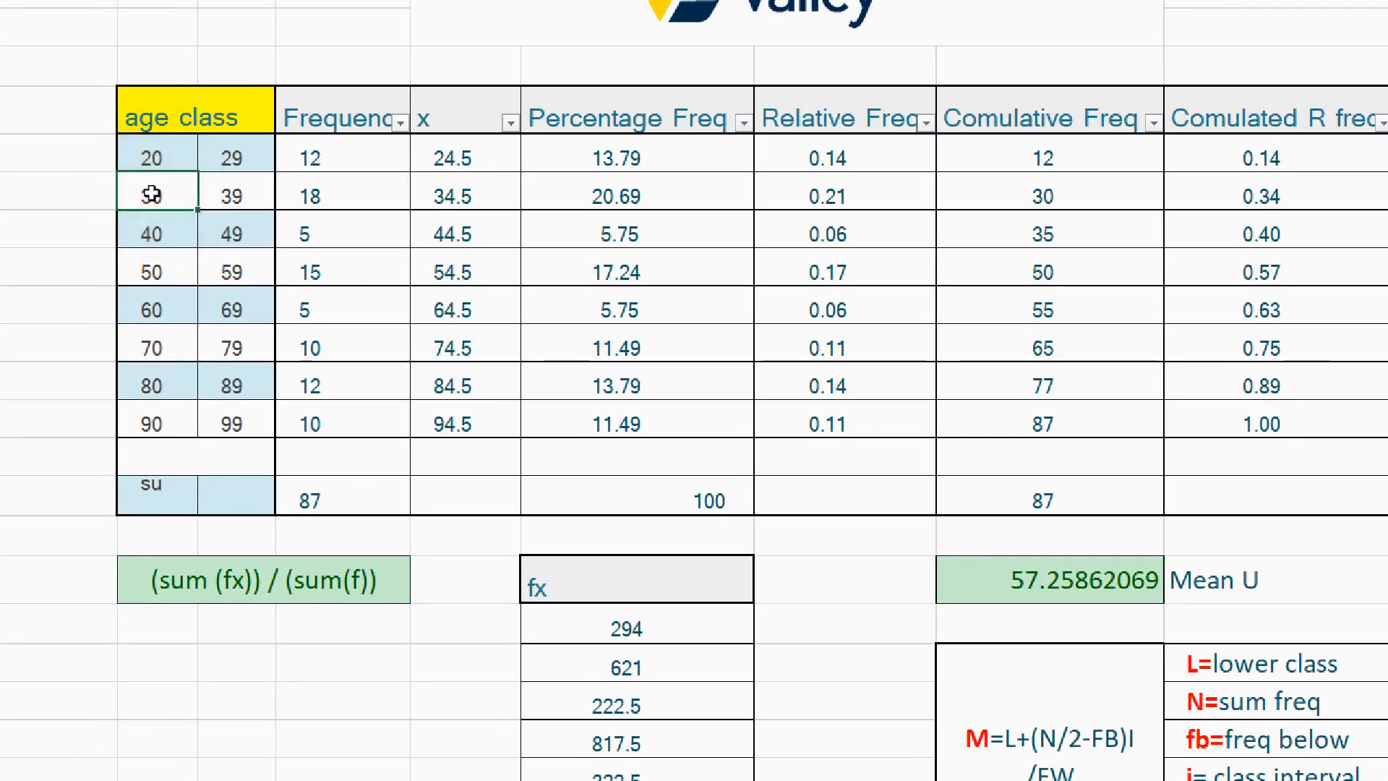
{"action": "left_click_drag", "start_coordinate": [151, 158], "coordinate": [232, 156]}
{"action": "left_click", "coordinate": [177, 190]}
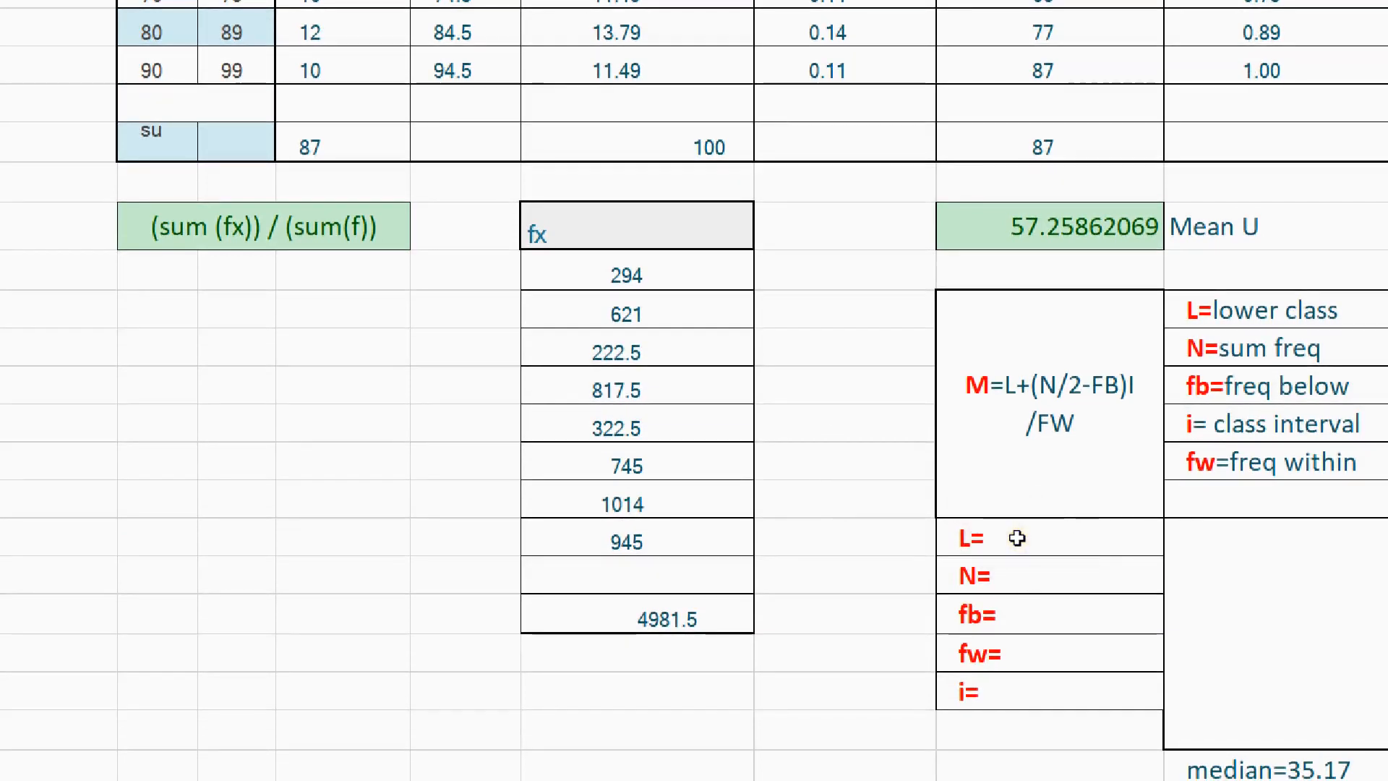
{"action": "left_click", "coordinate": [1017, 538]}
{"action": "left_click", "coordinate": [1017, 538]}
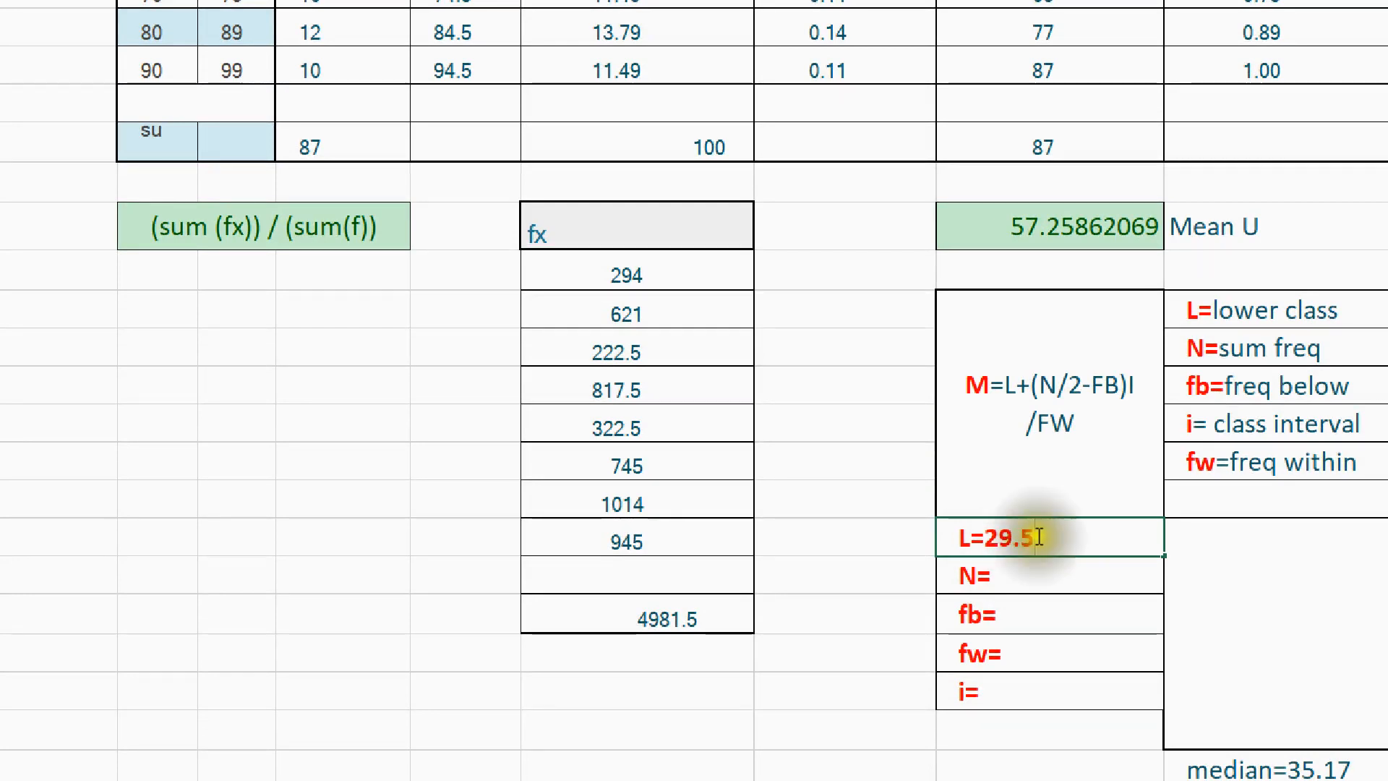
{"action": "left_click", "coordinate": [994, 536]}
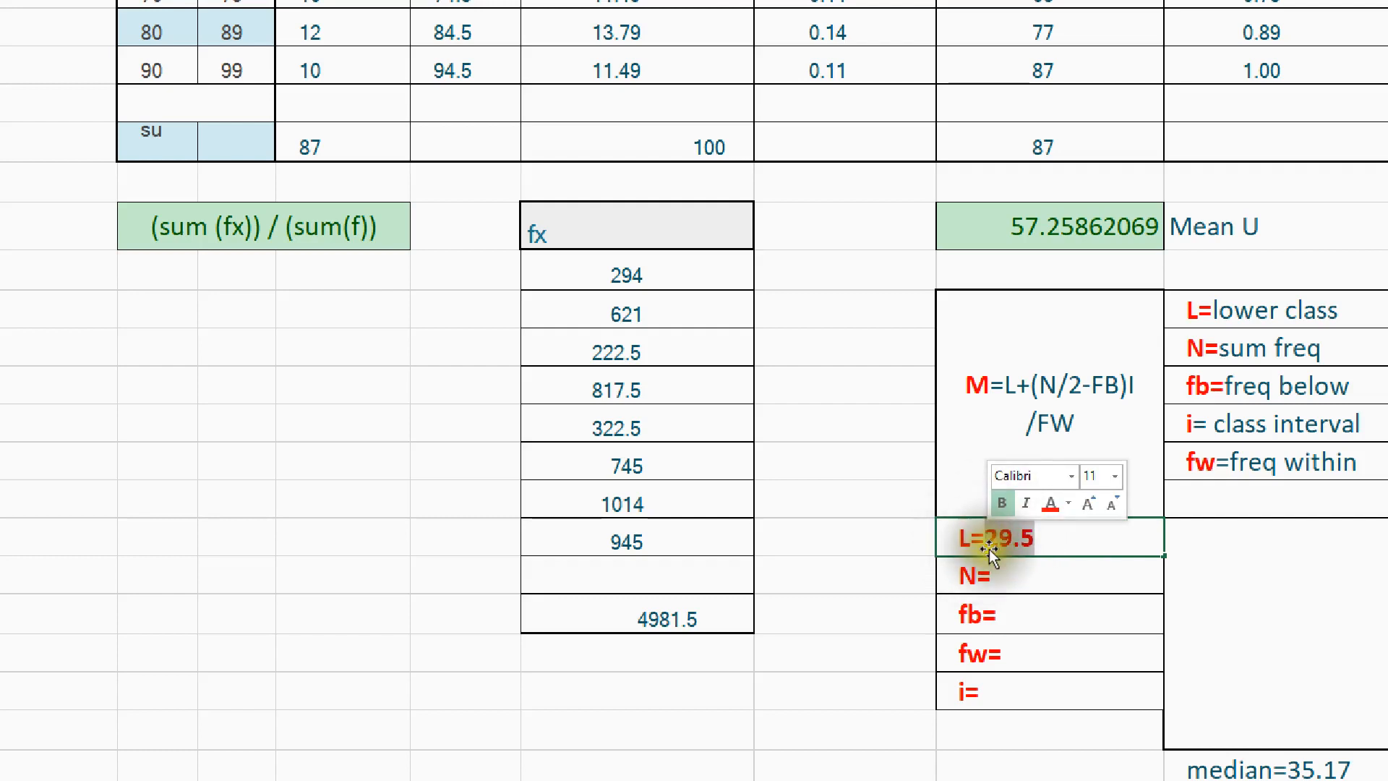
Step: Consult the worked example on Sheet1 and complete the N entry on Sheet3 as N=43.5
{"action": "left_click", "coordinate": [1013, 578]}
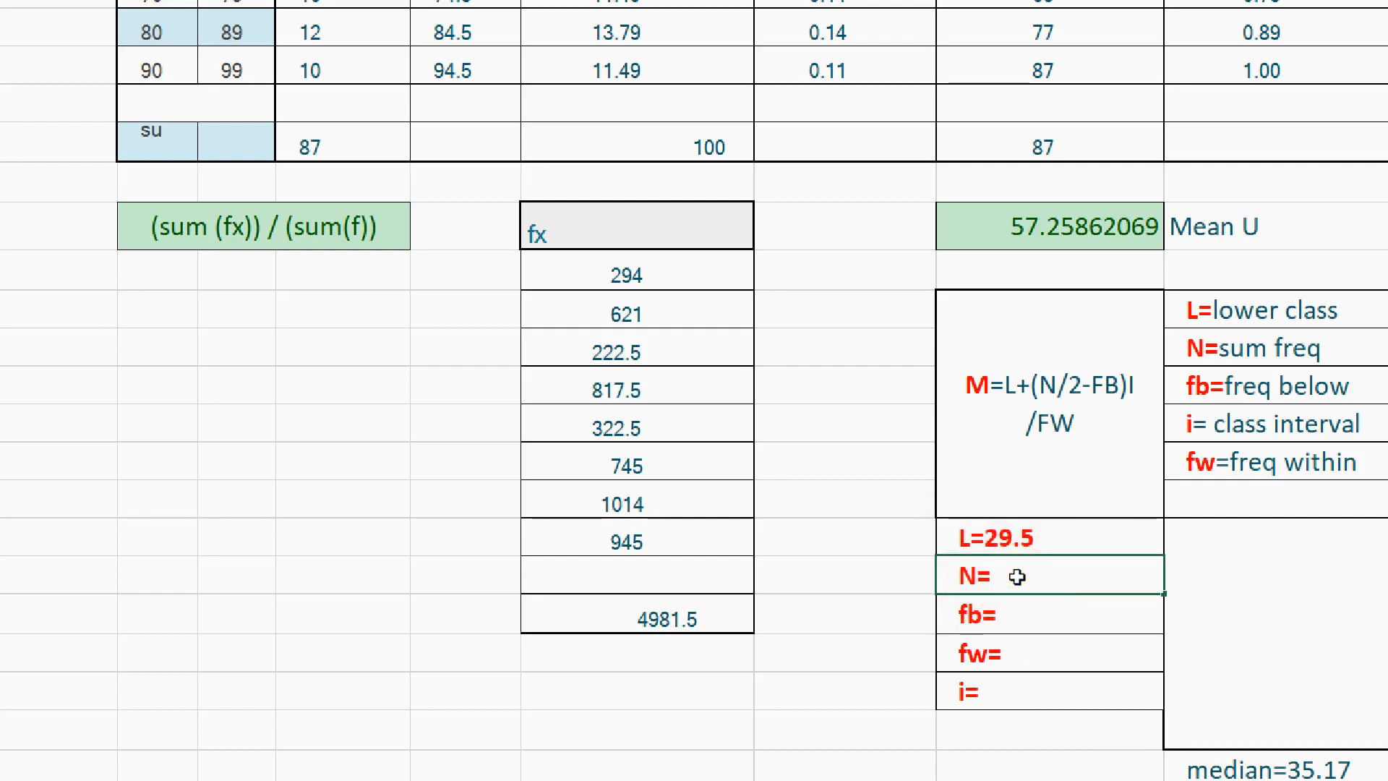
{"action": "scroll", "coordinate": [323, 145], "scroll_direction": "up", "scroll_amount": 1}
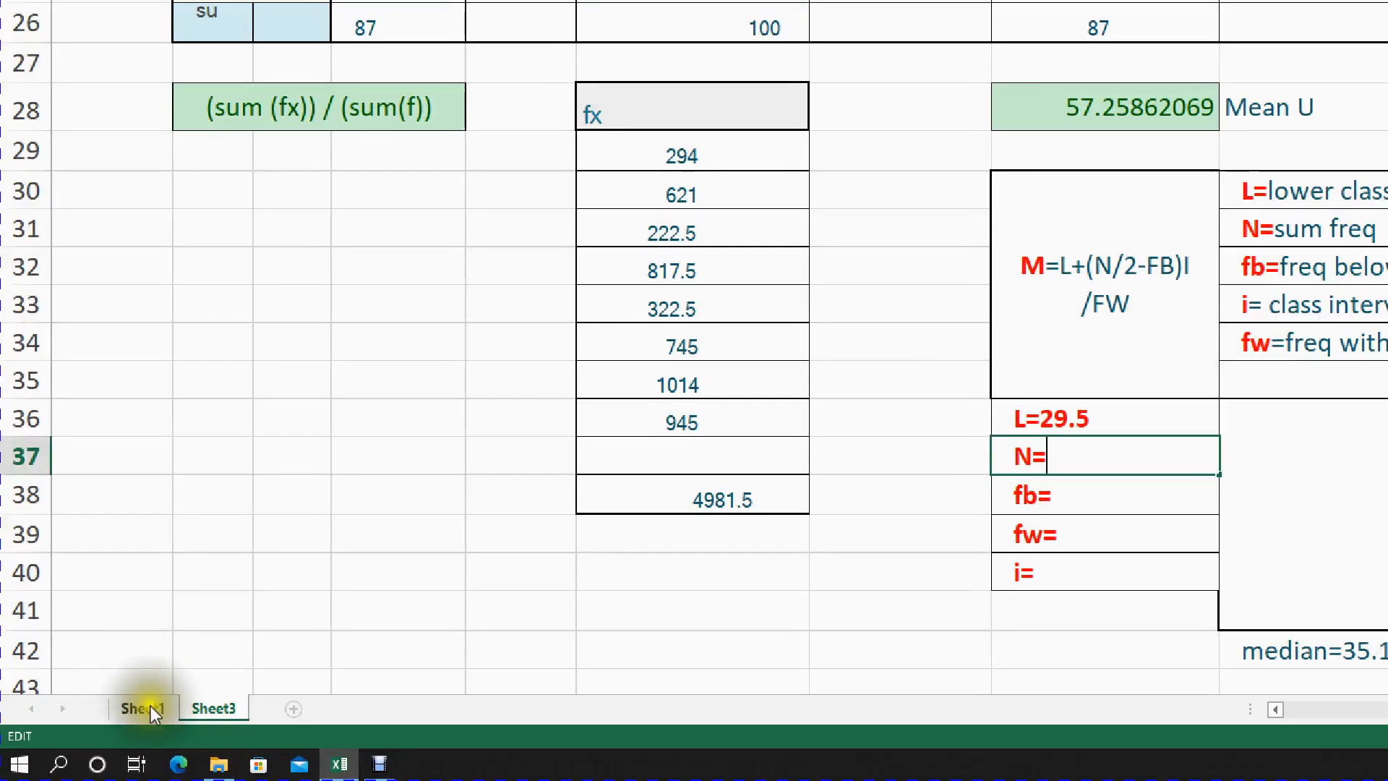
{"action": "left_click", "coordinate": [154, 709]}
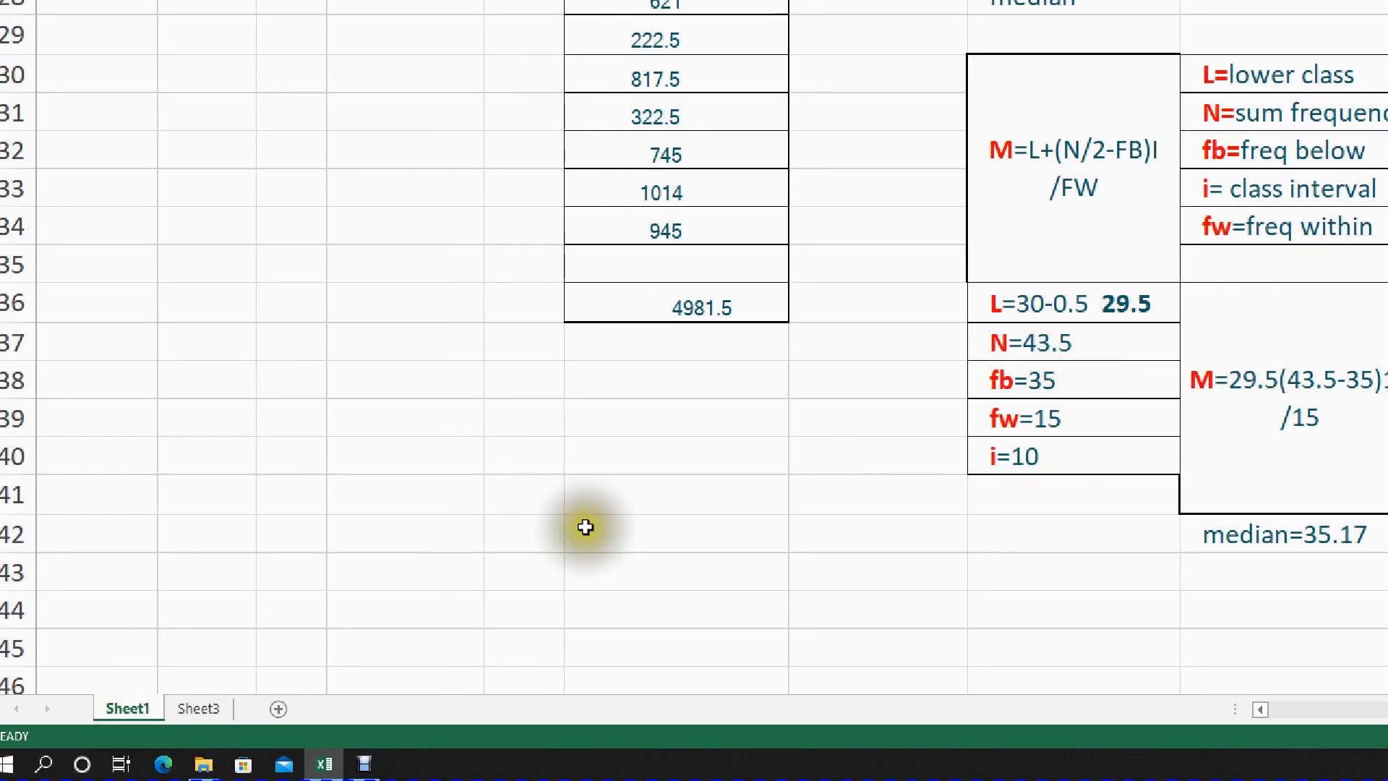
{"action": "left_click", "coordinate": [202, 709]}
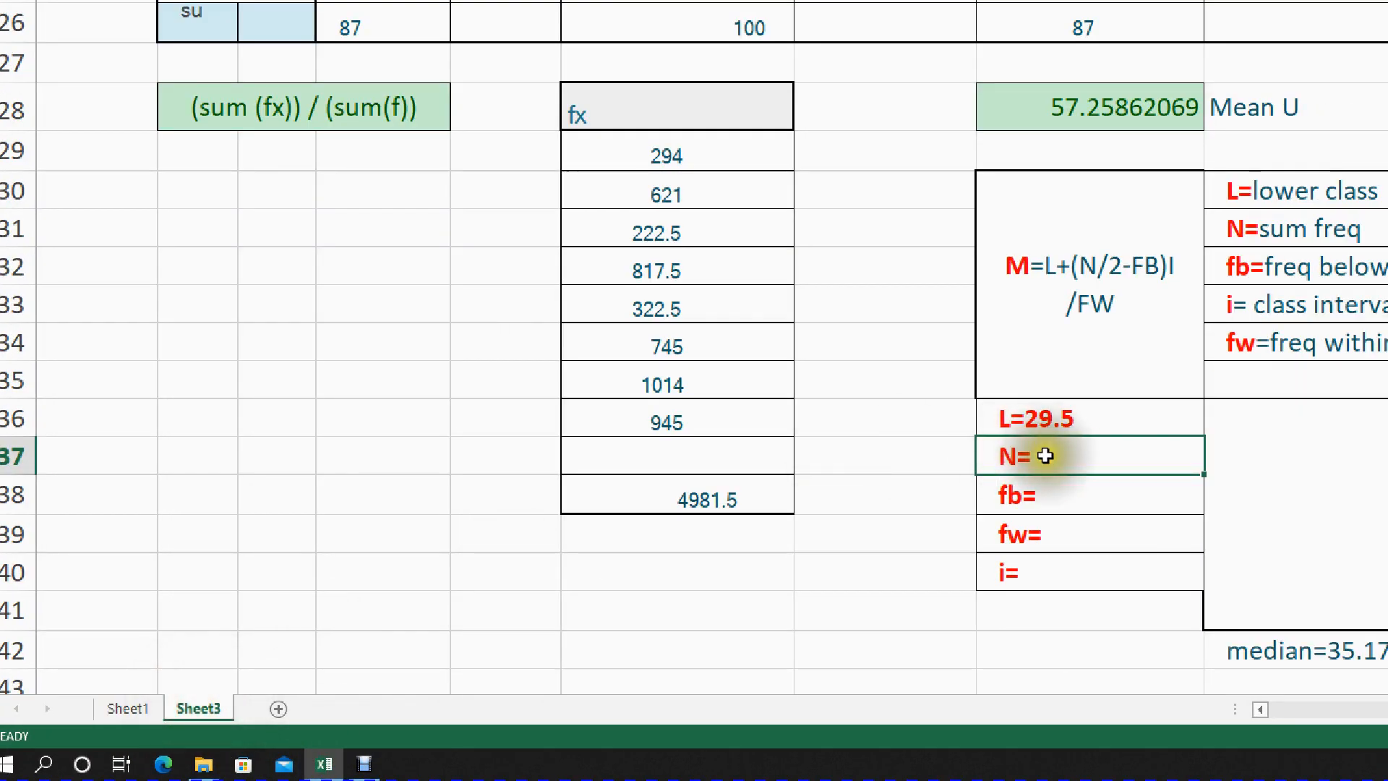
{"action": "double_click", "coordinate": [1046, 456]}
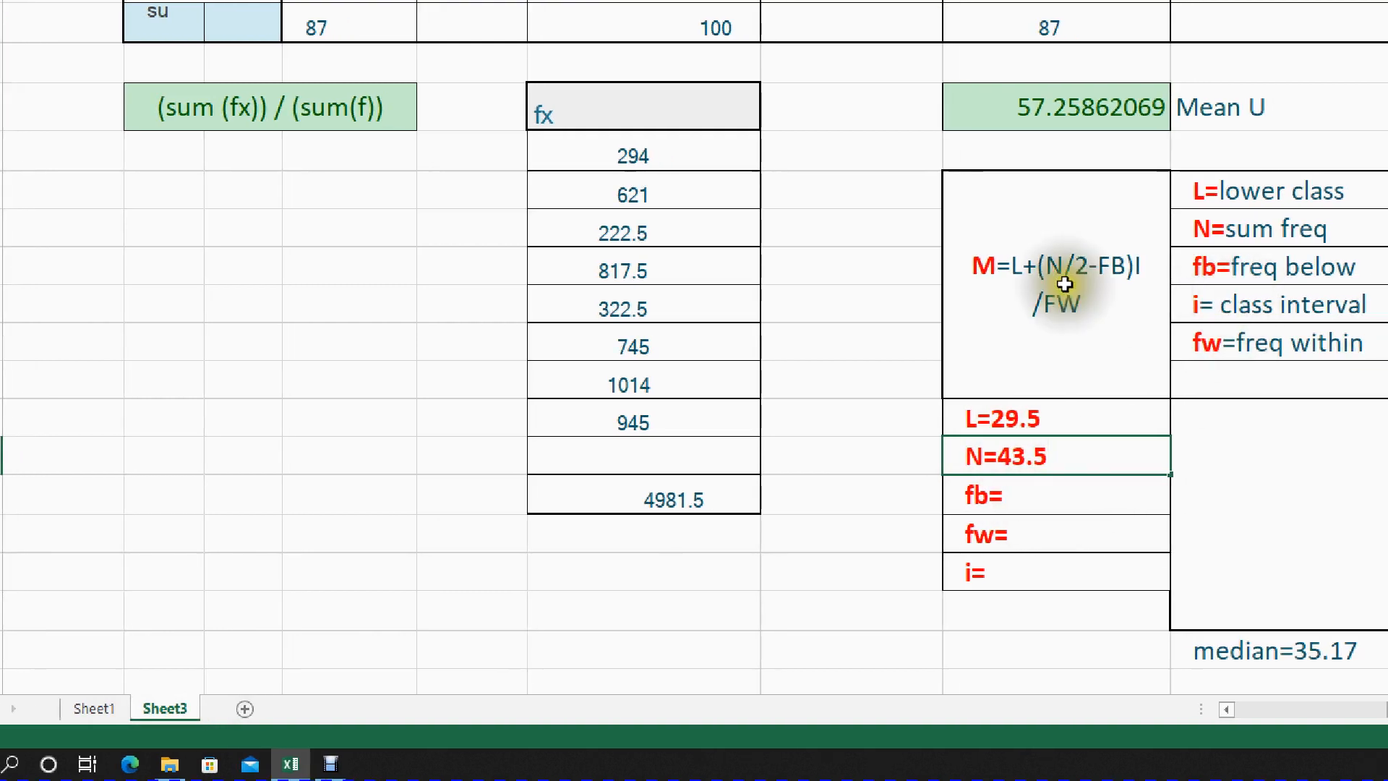
Step: Compare the N/2 and FB terms of the median formula with the N and fb entries below it
{"action": "left_click", "coordinate": [1102, 264]}
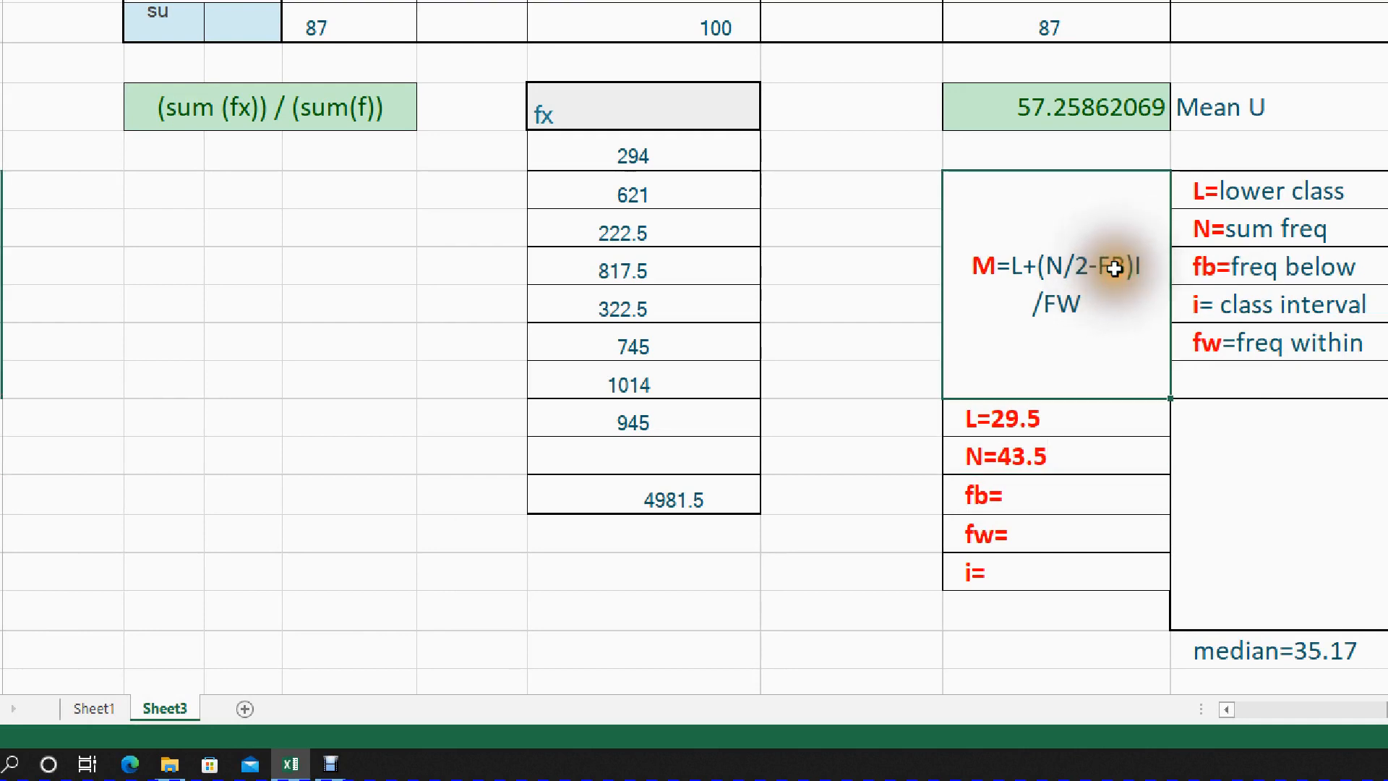
{"action": "left_click", "coordinate": [1017, 491]}
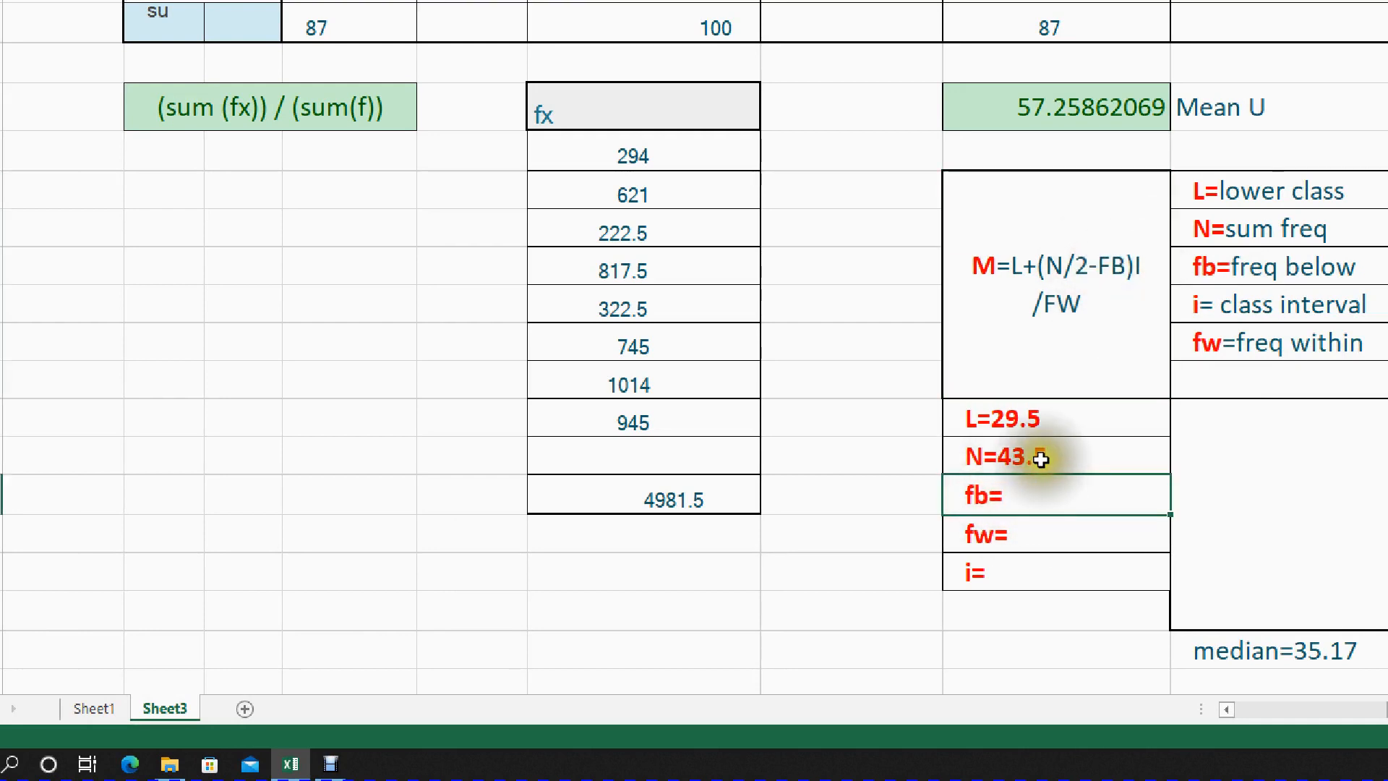
{"action": "left_click", "coordinate": [1027, 461]}
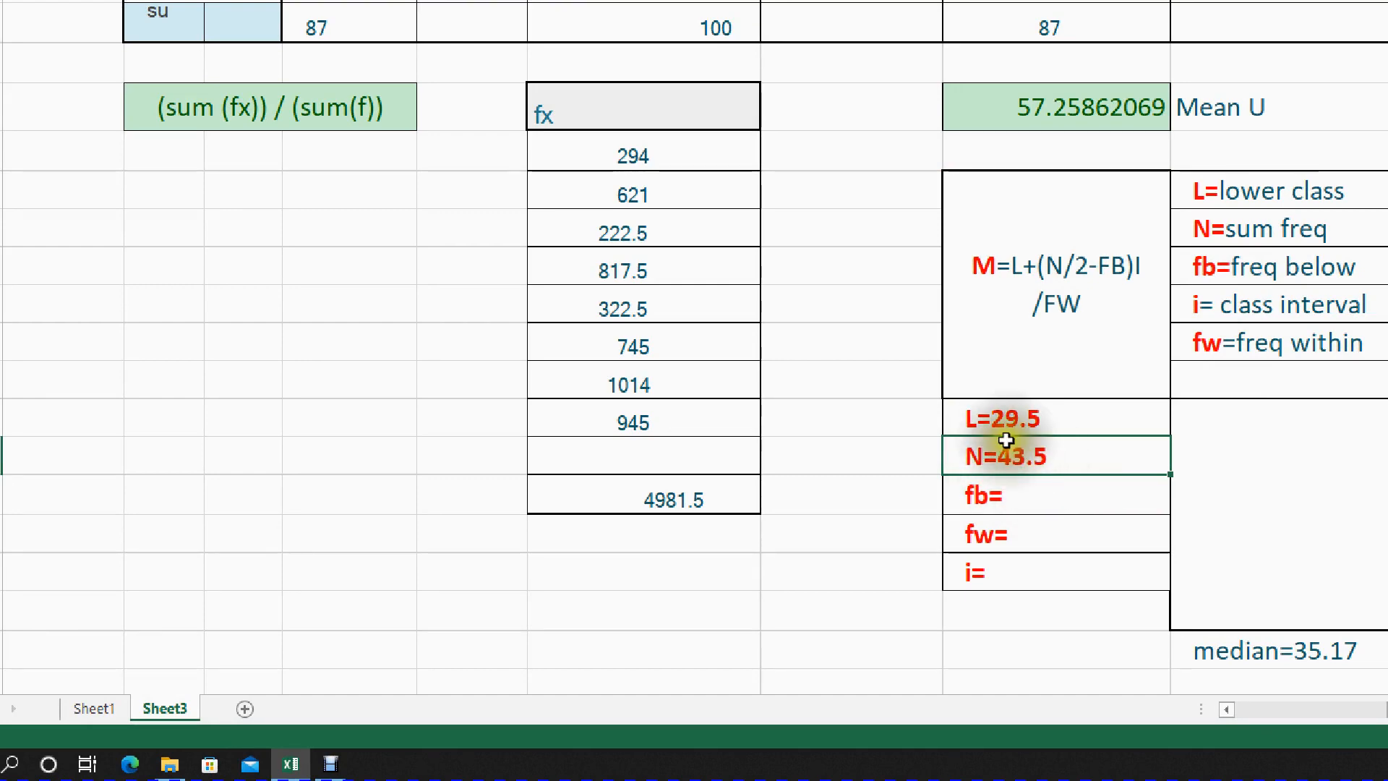
Step: Examine the Frequency column from its heading down to the sum in relation to the N and fb entries below the median formula
{"action": "left_click", "coordinate": [332, 25]}
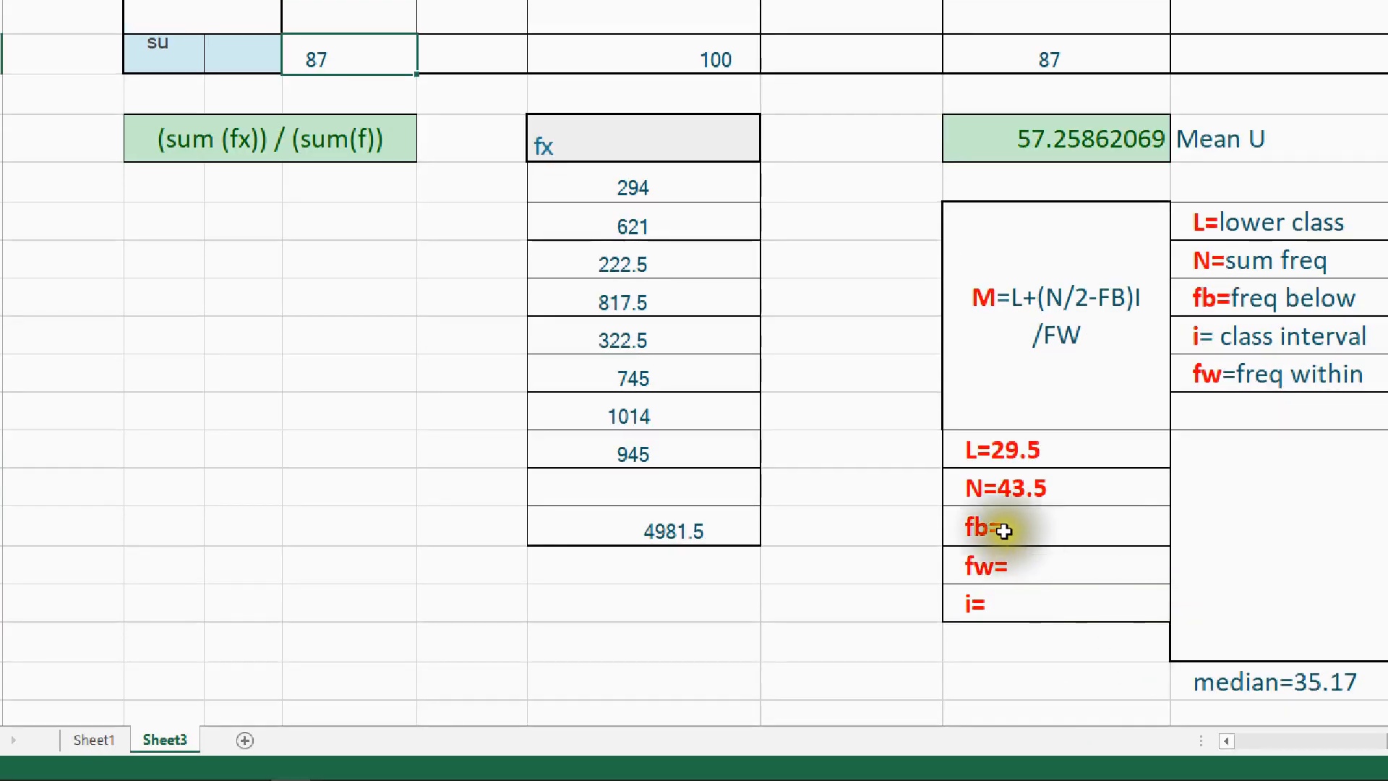
{"action": "left_click", "coordinate": [1003, 530]}
{"action": "left_click", "coordinate": [1027, 493]}
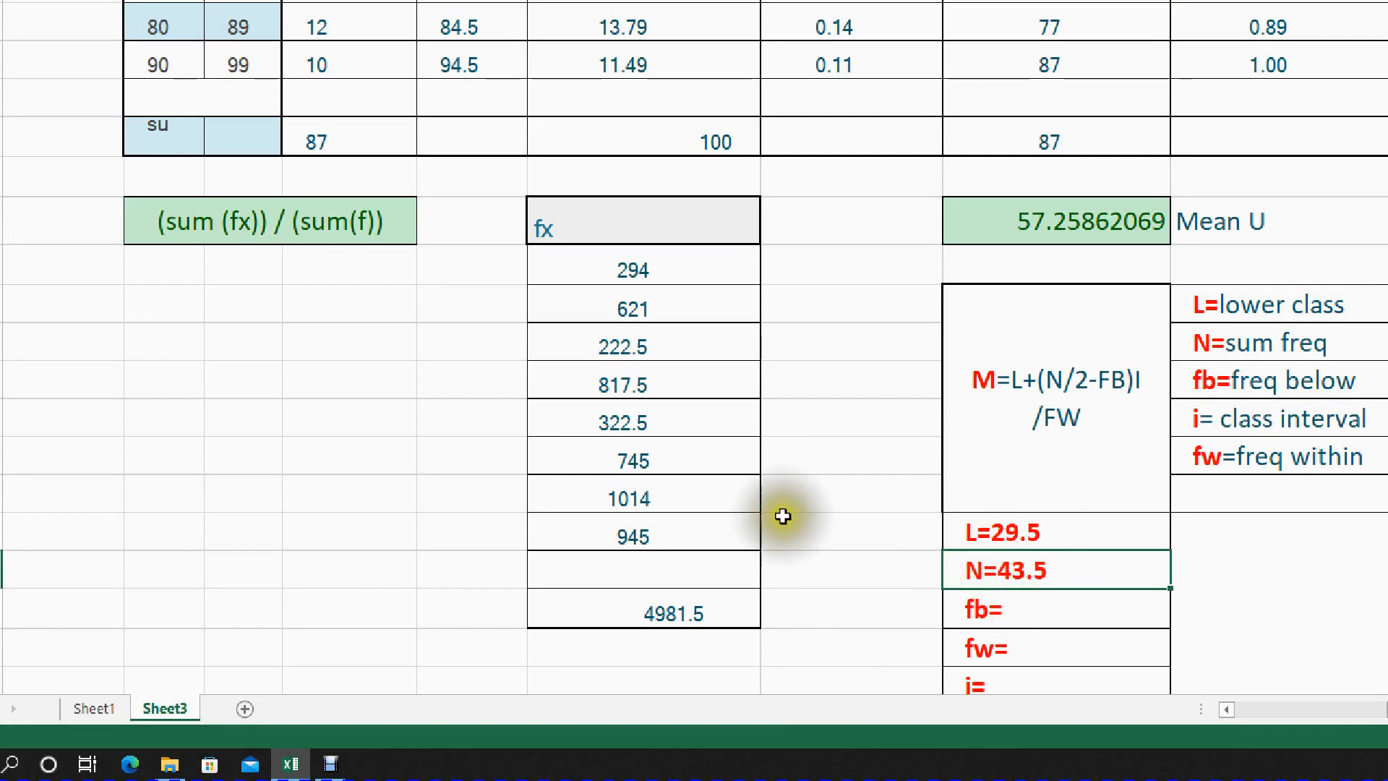
{"action": "scroll", "coordinate": [418, 272], "scroll_direction": "up", "scroll_amount": 2}
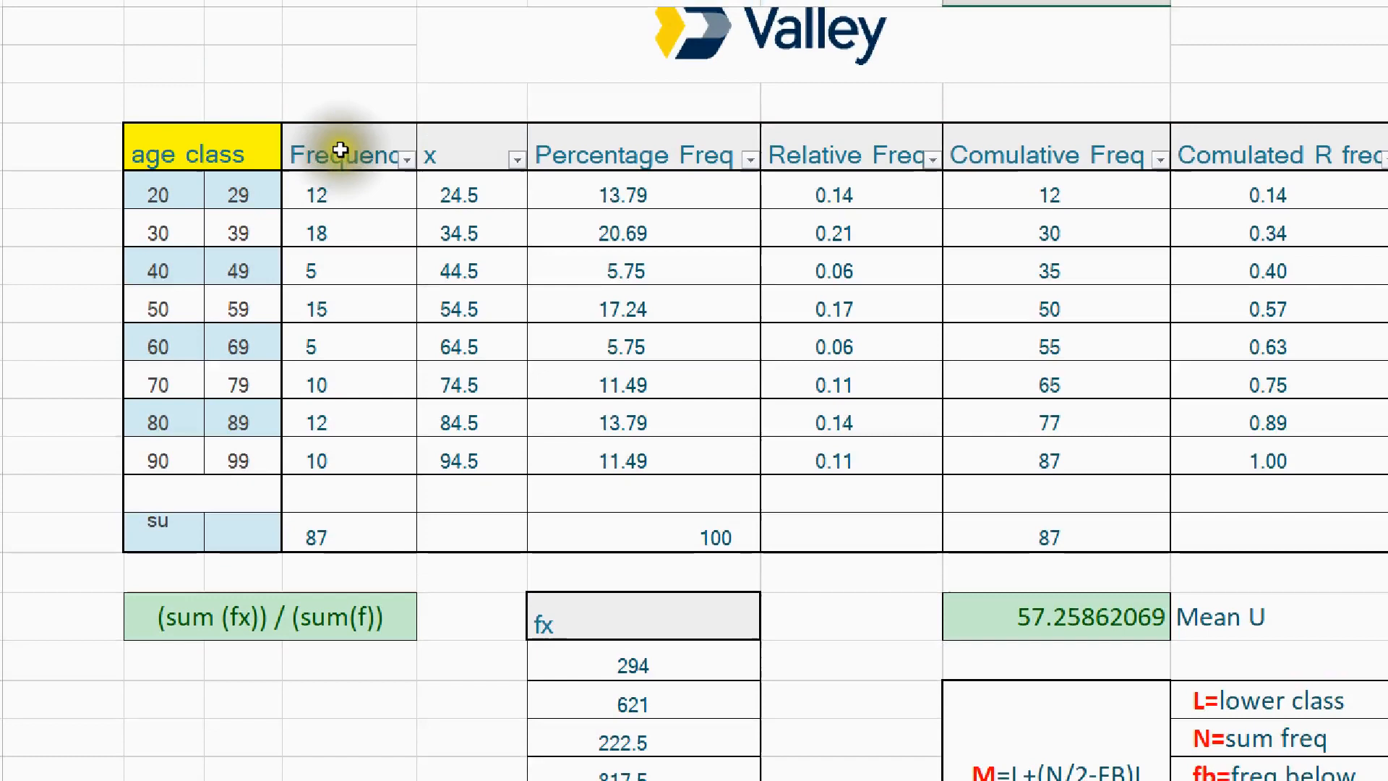
{"action": "left_click_drag", "start_coordinate": [341, 150], "coordinate": [336, 514]}
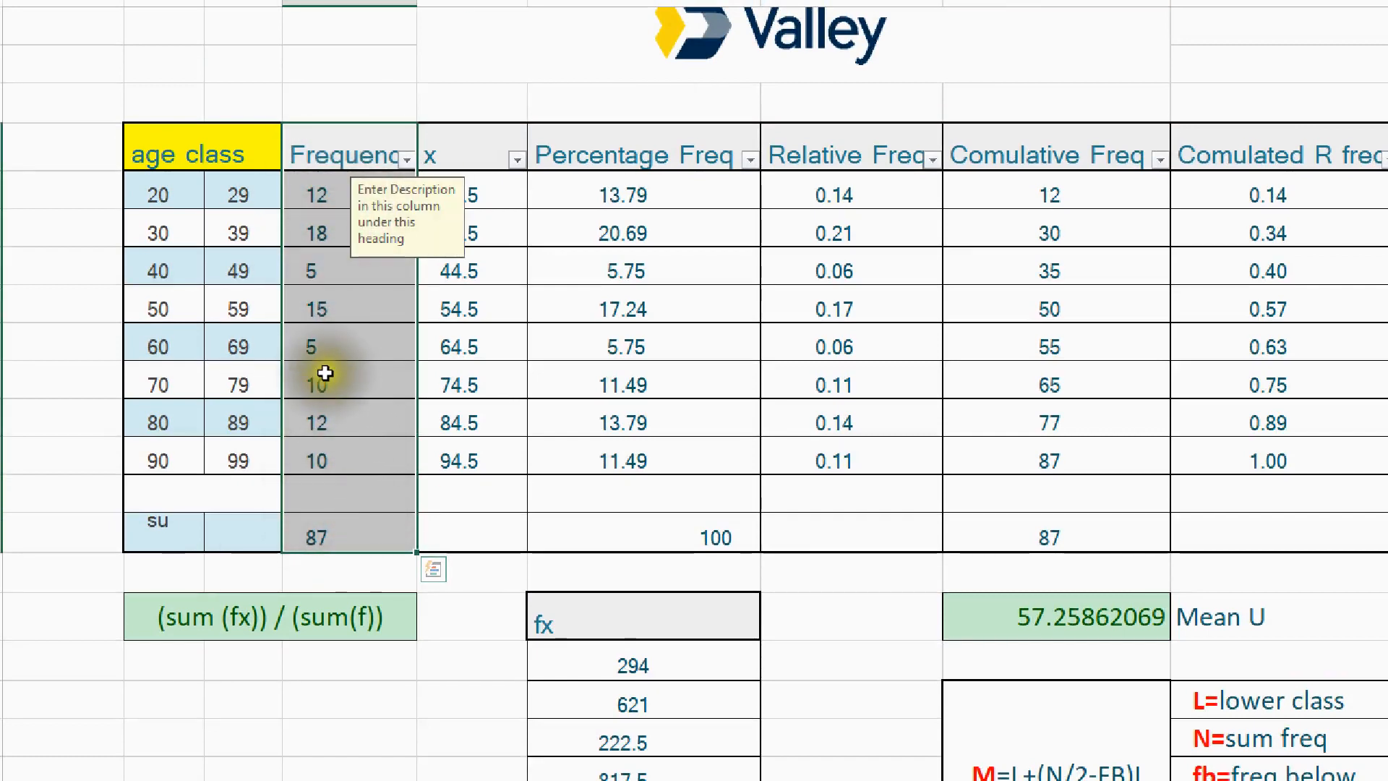
{"action": "left_click", "coordinate": [333, 350]}
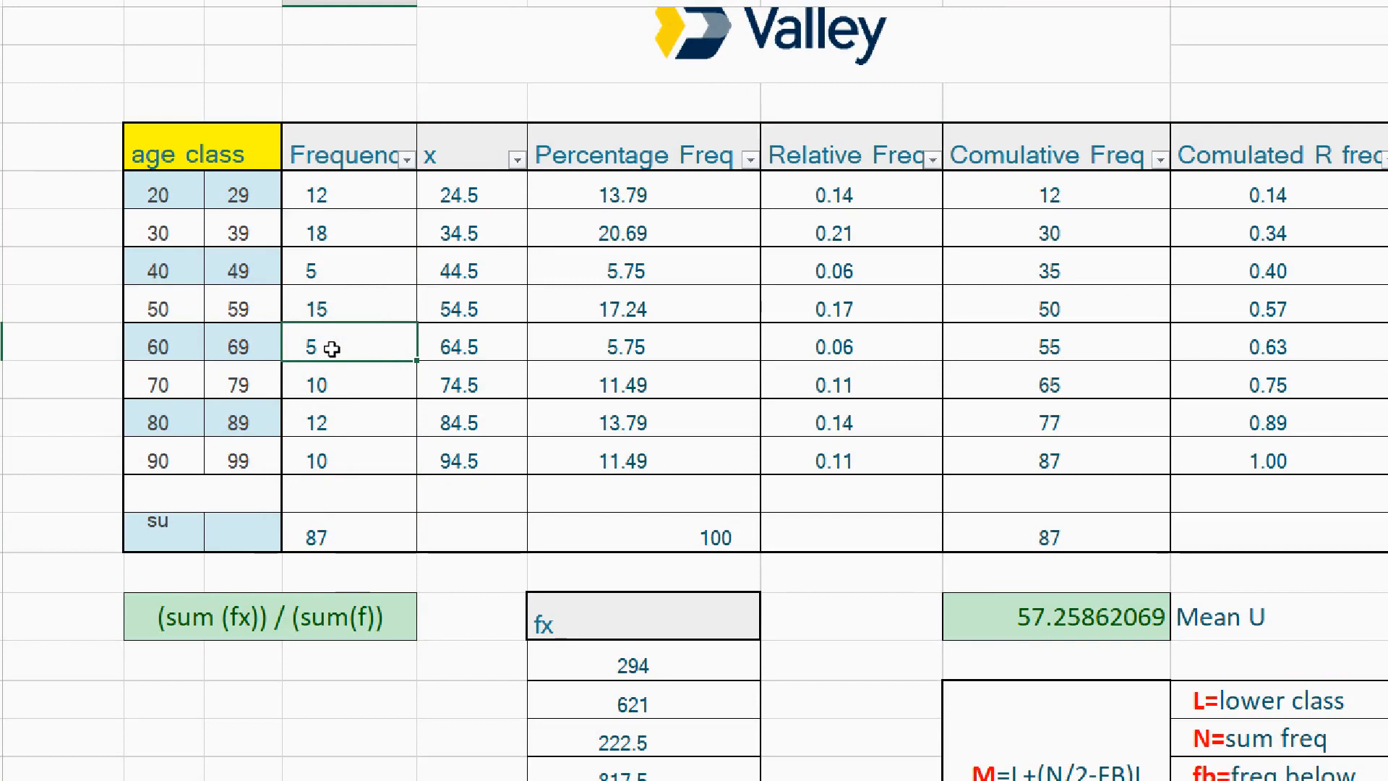
{"action": "left_click_drag", "start_coordinate": [318, 152], "coordinate": [332, 514]}
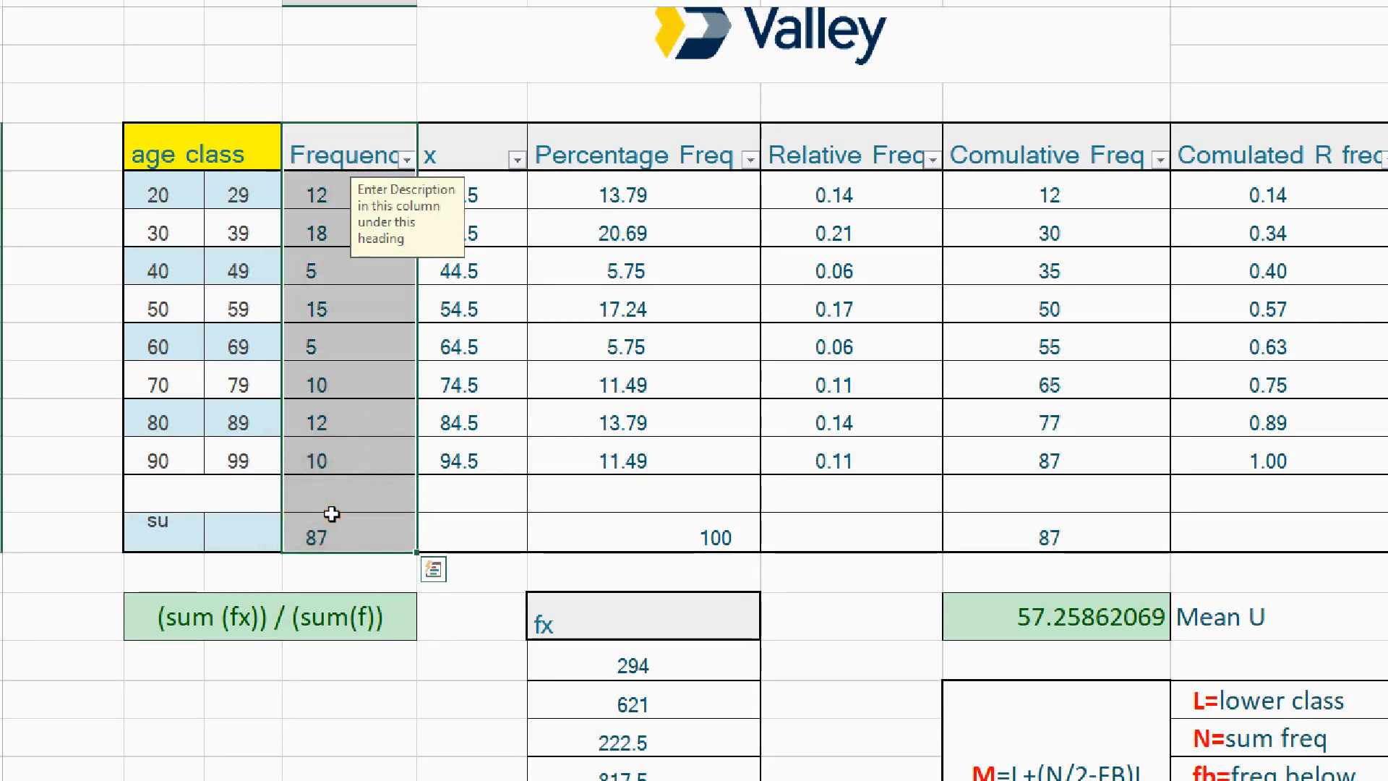
{"action": "left_click", "coordinate": [390, 472]}
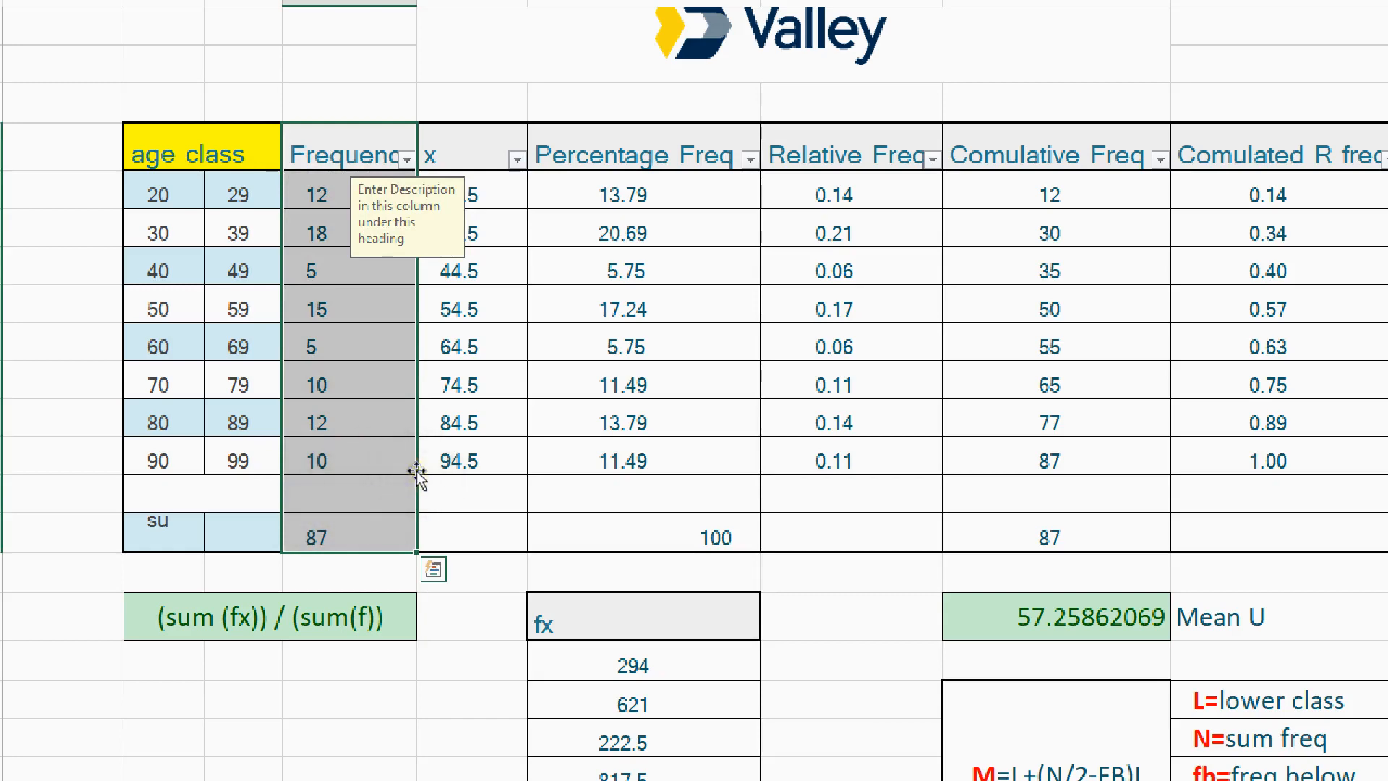
Step: Compare the fb and N entries below the median formula with the frequency of the 50–59 age class
{"action": "scroll", "coordinate": [416, 470], "scroll_direction": "down", "scroll_amount": 1}
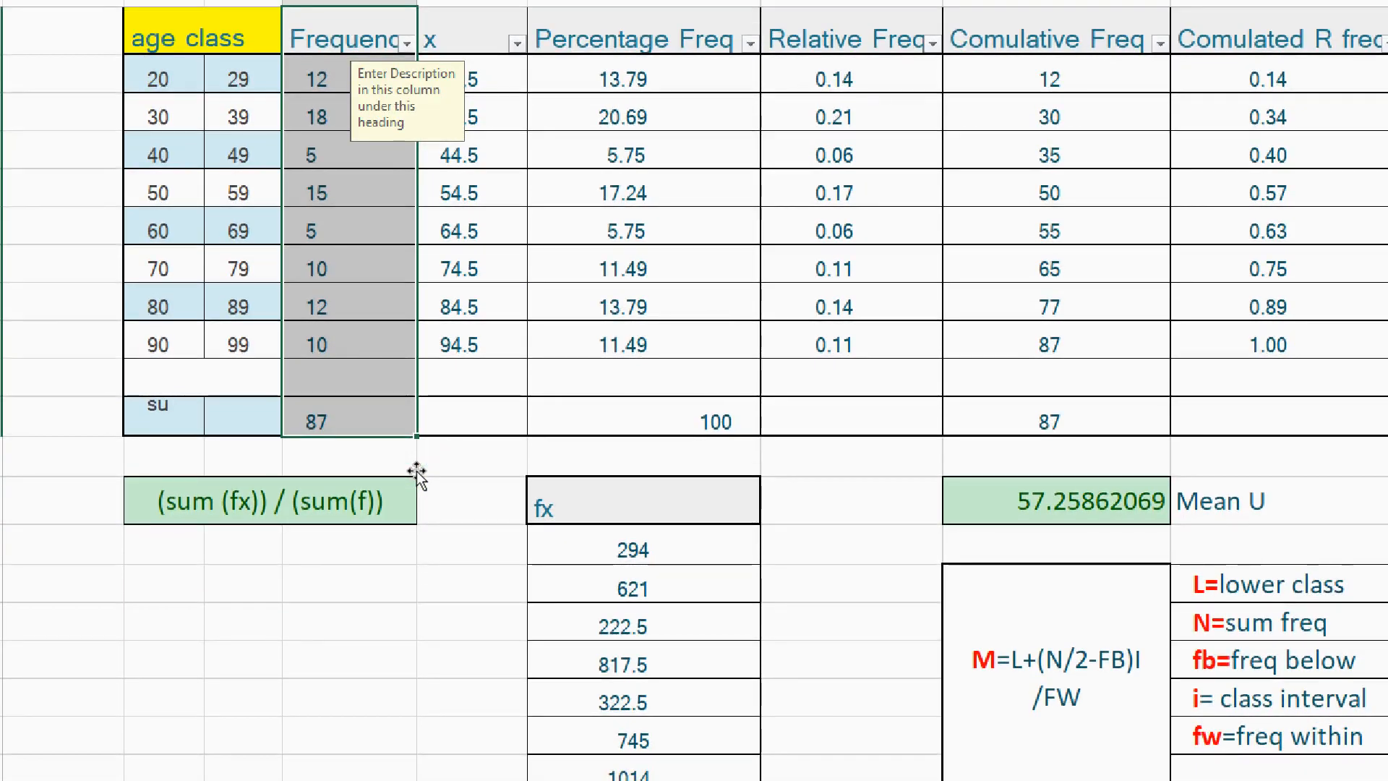
{"action": "scroll", "coordinate": [417, 471], "scroll_direction": "down", "scroll_amount": 2}
{"action": "left_click", "coordinate": [973, 609]}
{"action": "scroll", "coordinate": [813, 517], "scroll_direction": "up", "scroll_amount": 1}
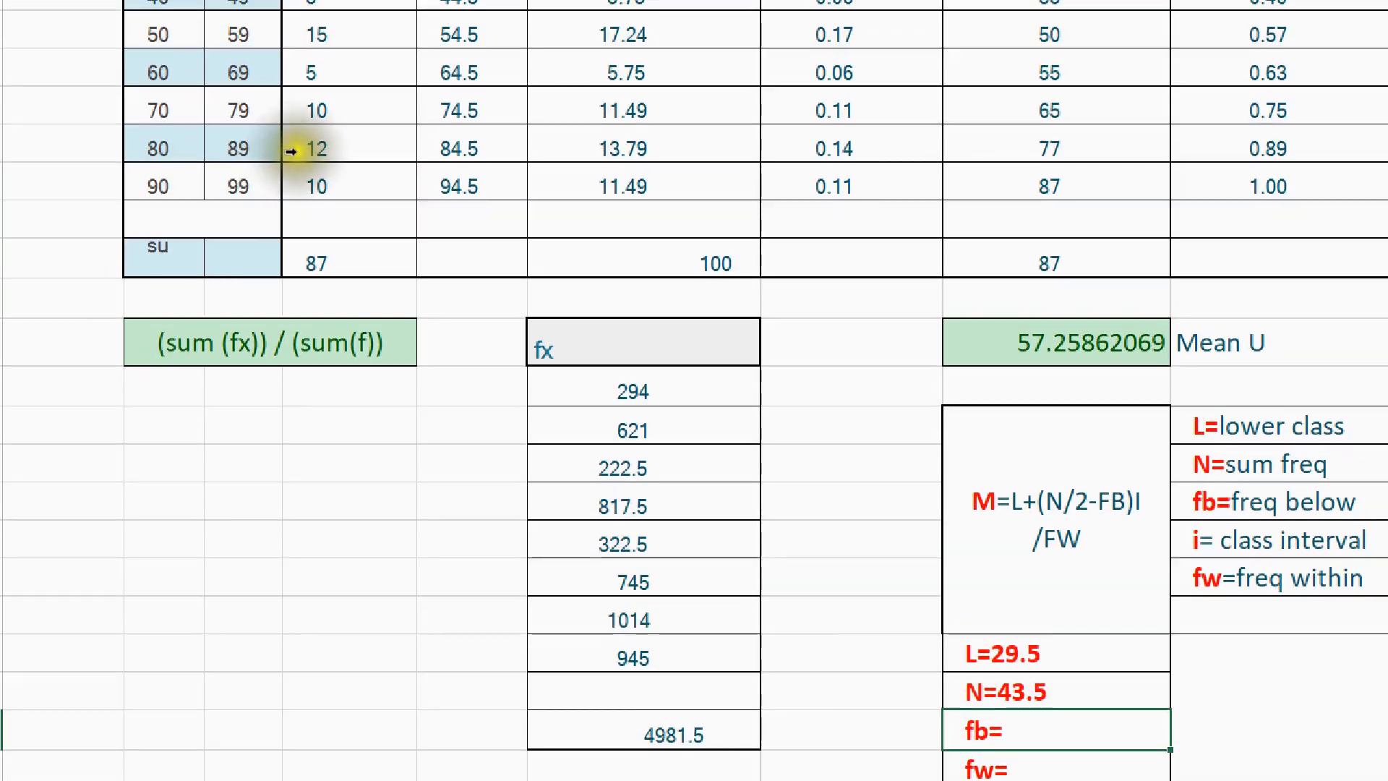
{"action": "scroll", "coordinate": [291, 151], "scroll_direction": "up", "scroll_amount": 2}
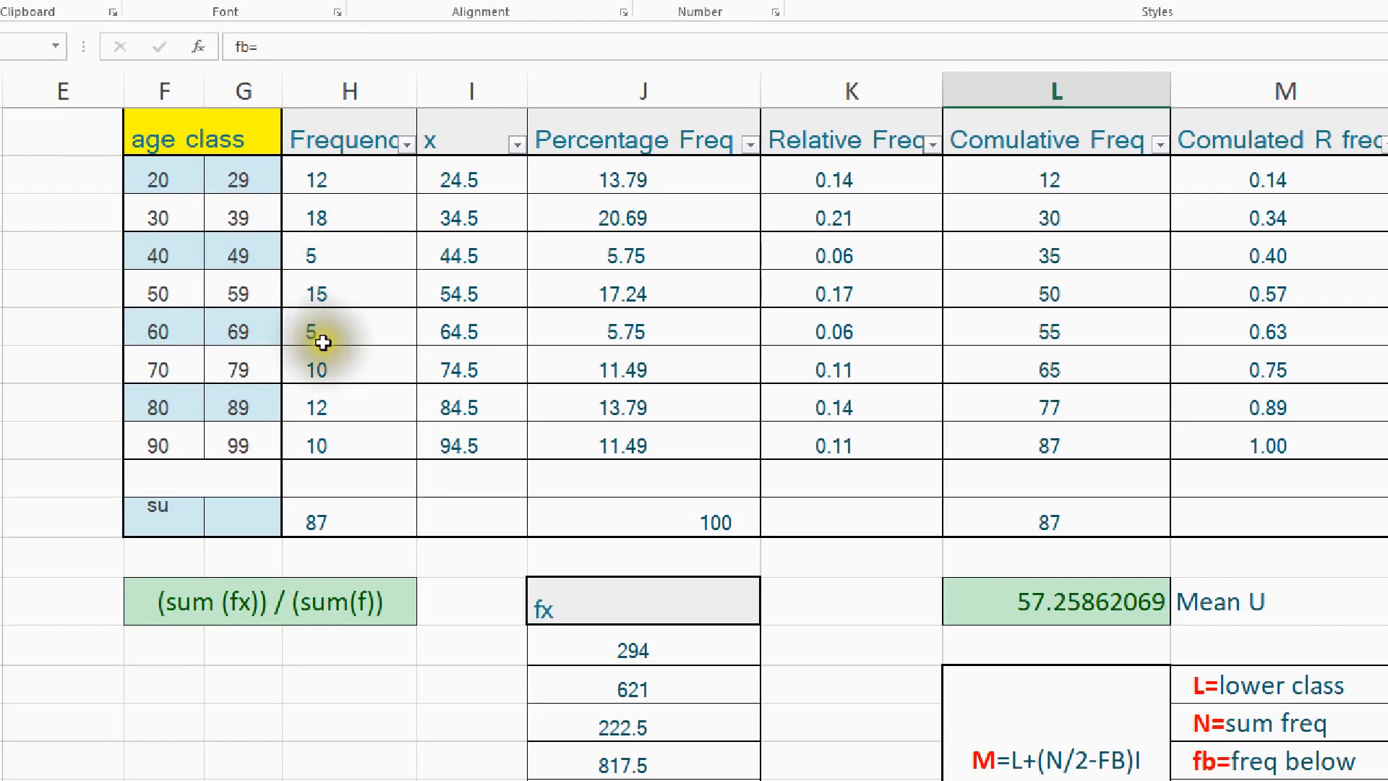
{"action": "left_click", "coordinate": [323, 292]}
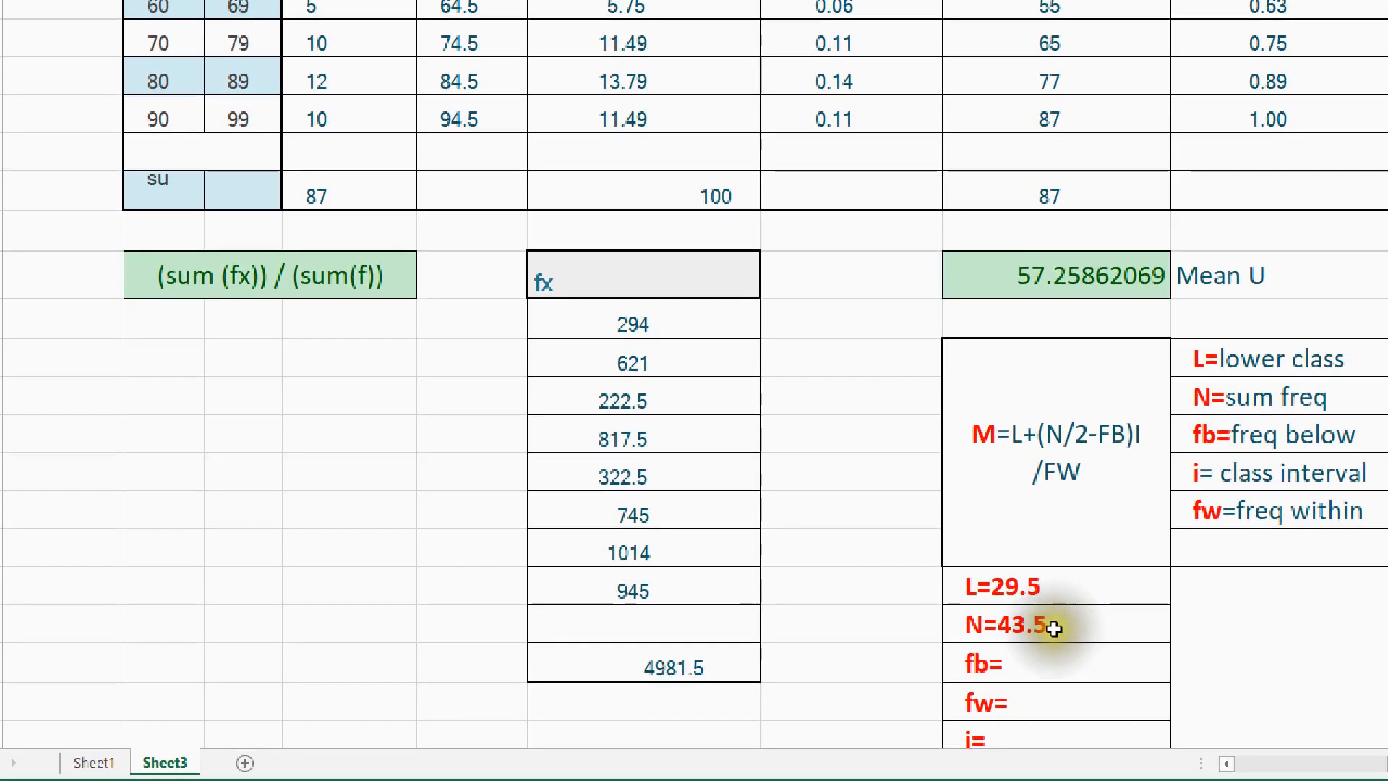
{"action": "left_click", "coordinate": [1053, 628]}
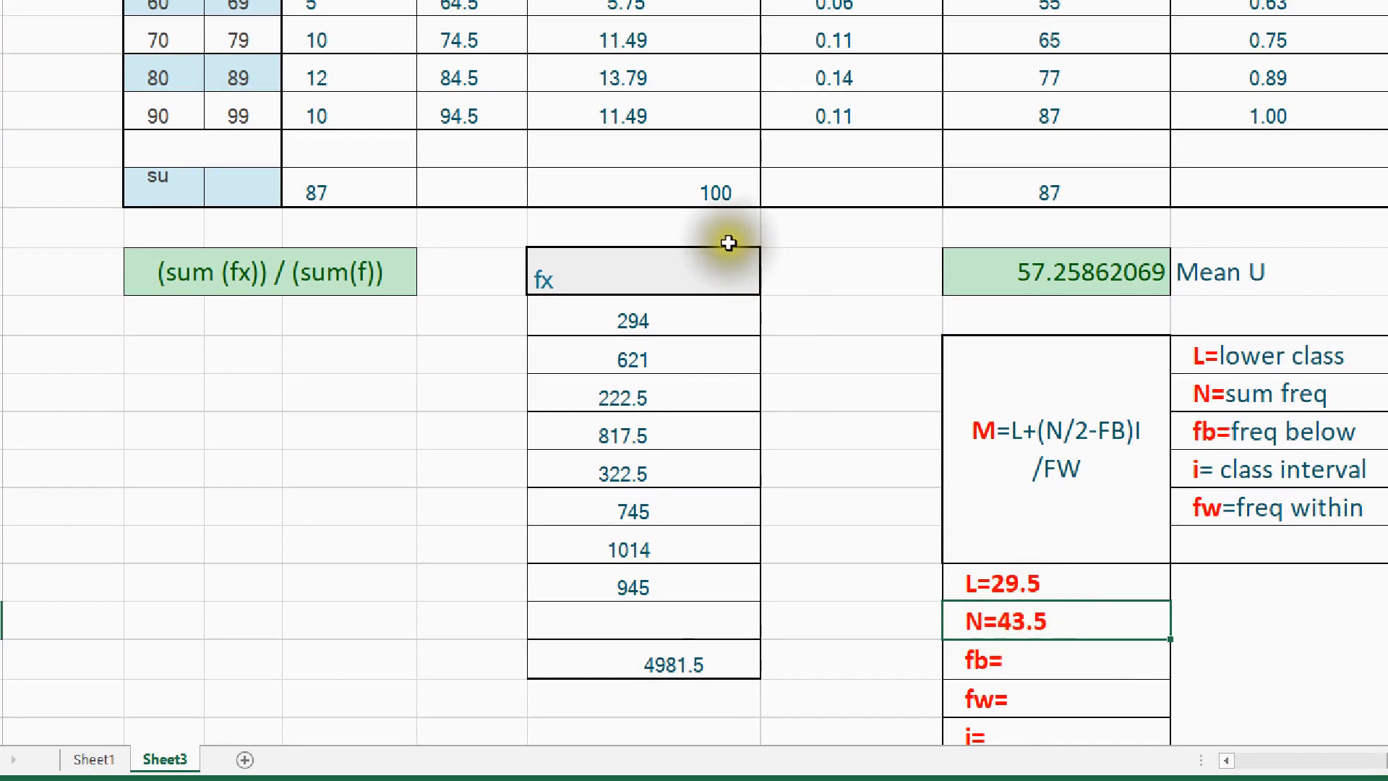
Step: Check the frequencies of the 20–29, 30–39 and 40–49 classes one after another against N=43.5
{"action": "scroll", "coordinate": [506, 358], "scroll_direction": "up", "scroll_amount": 3}
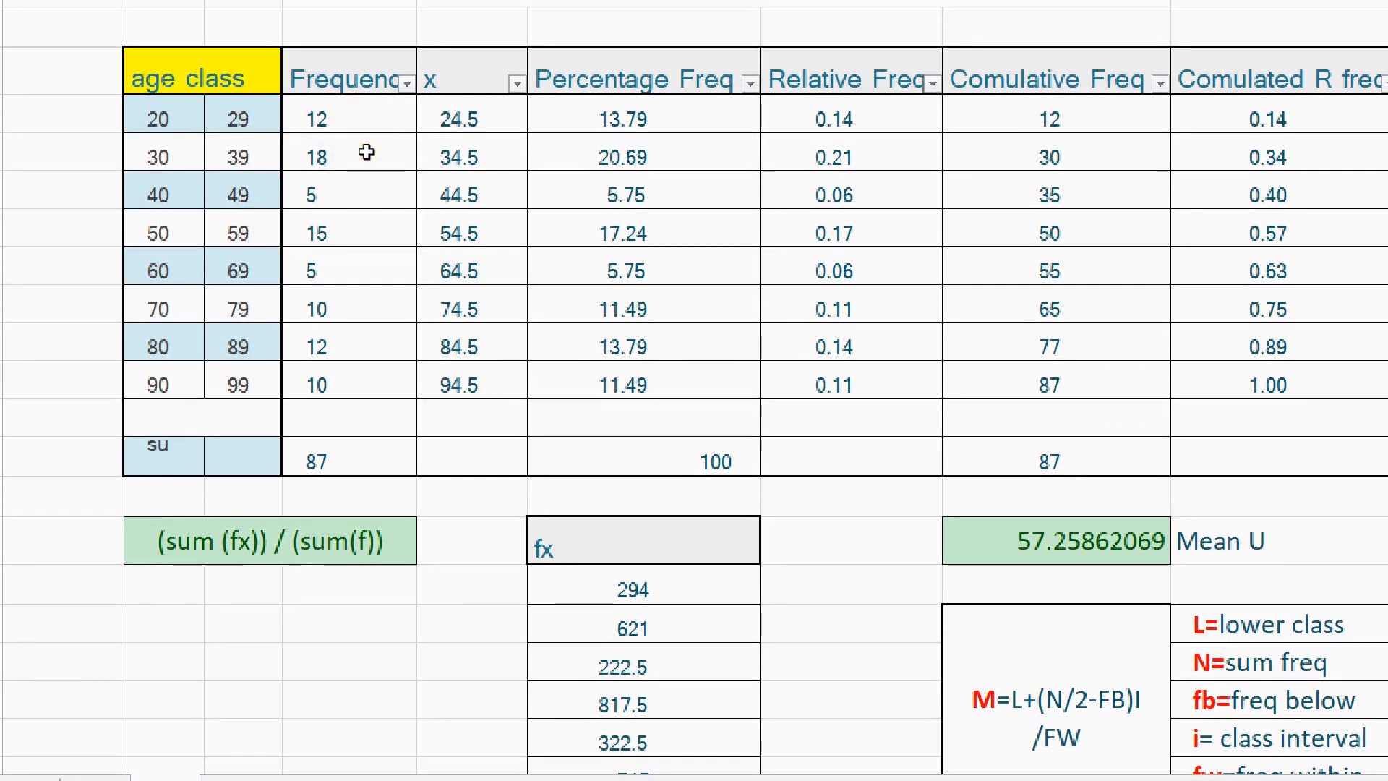
{"action": "left_click", "coordinate": [359, 118]}
{"action": "left_click", "coordinate": [344, 163]}
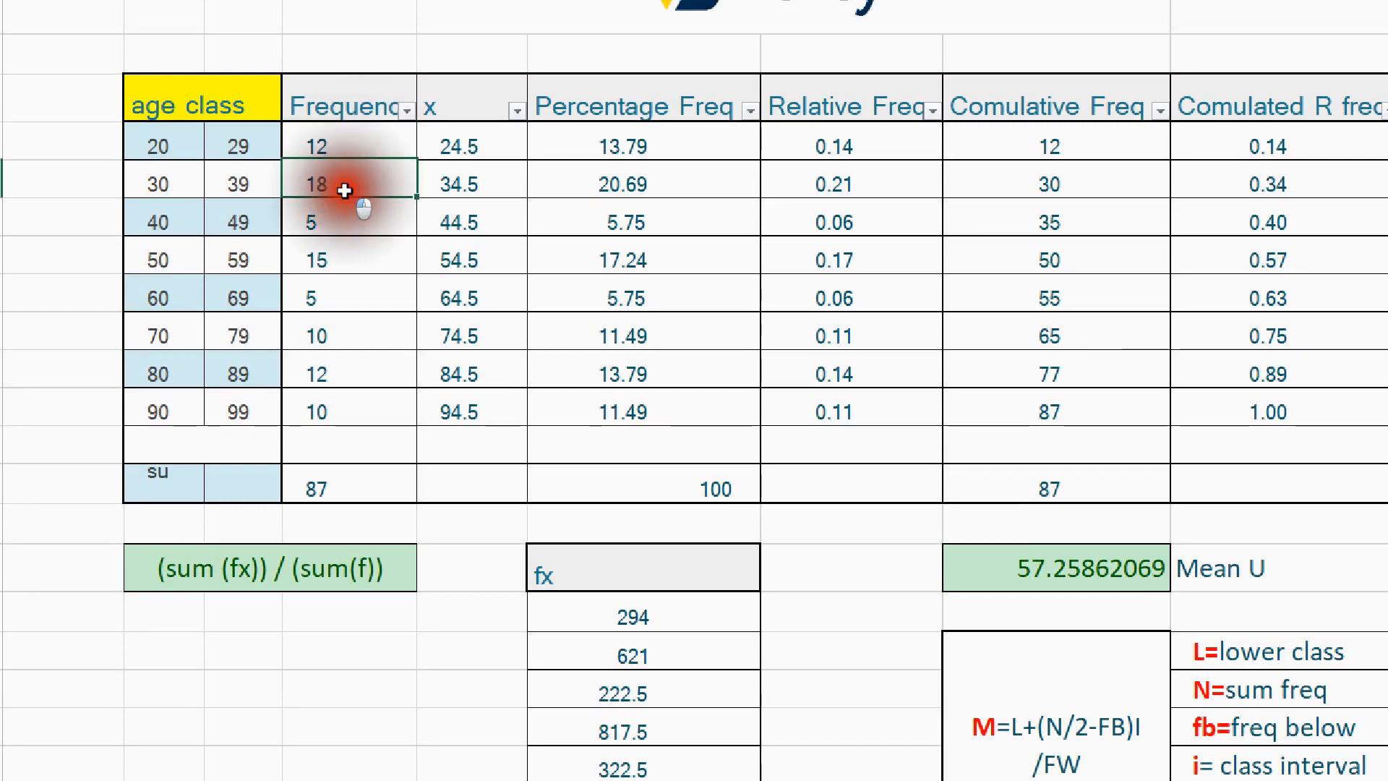
{"action": "double_click", "coordinate": [345, 191]}
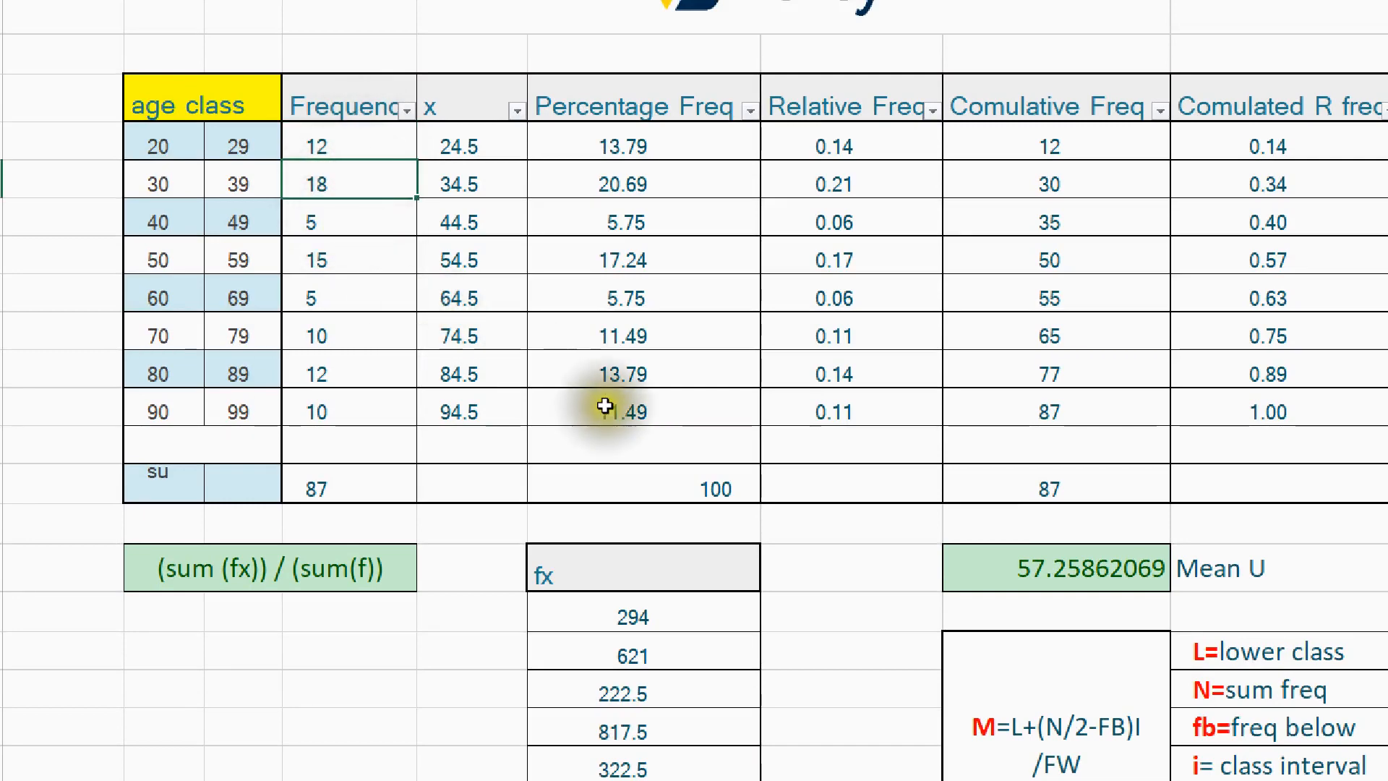
{"action": "left_click", "coordinate": [1027, 678]}
{"action": "scroll", "coordinate": [356, 250], "scroll_direction": "up", "scroll_amount": 2}
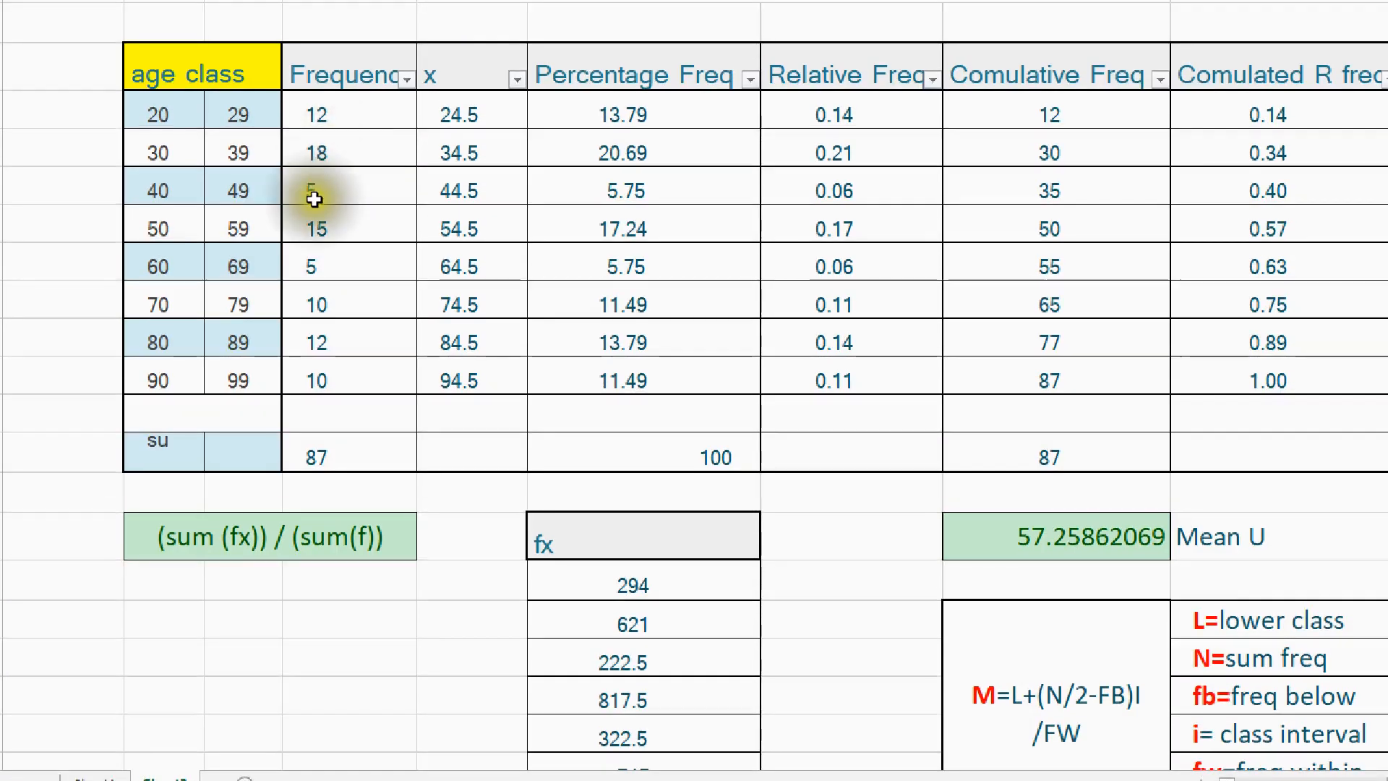
{"action": "left_click", "coordinate": [316, 186]}
{"action": "left_click", "coordinate": [323, 186]}
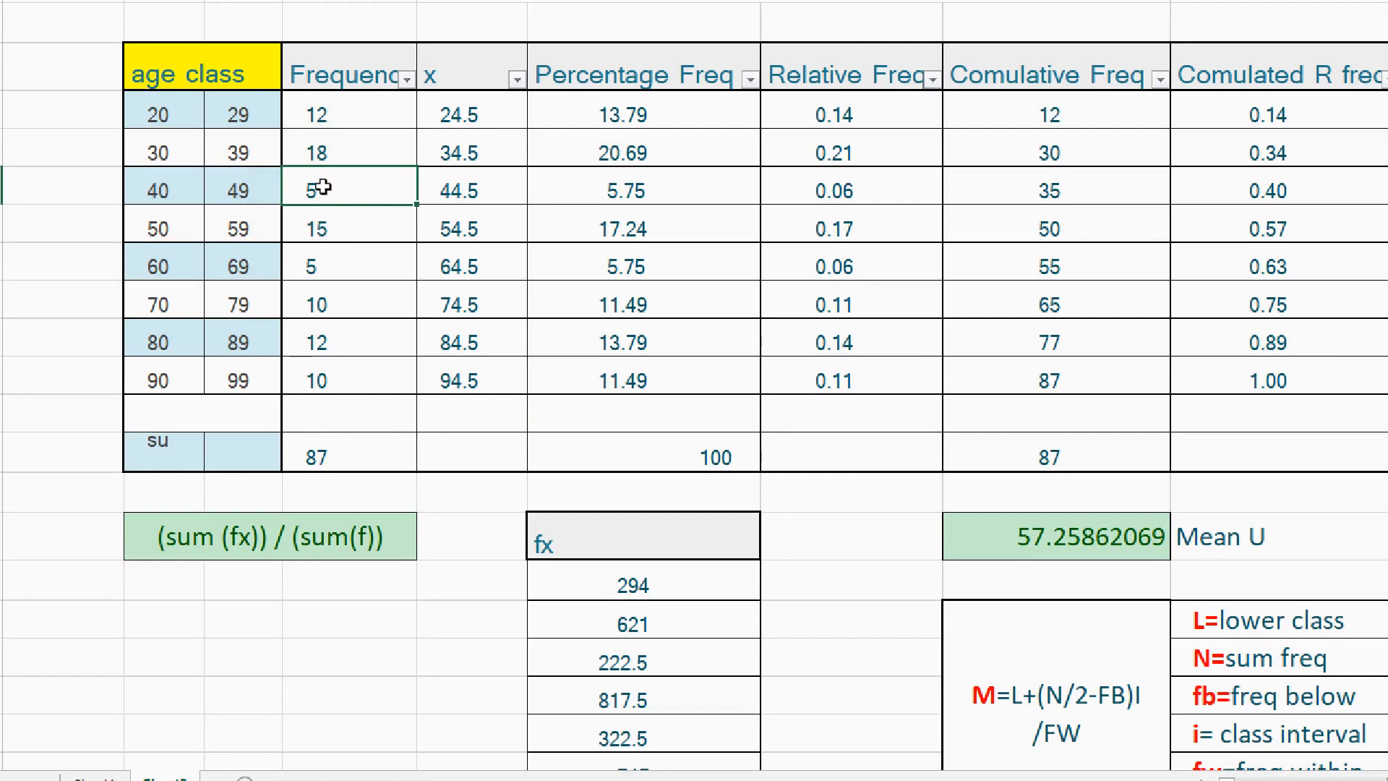
{"action": "scroll", "coordinate": [323, 186], "scroll_direction": "down", "scroll_amount": 2}
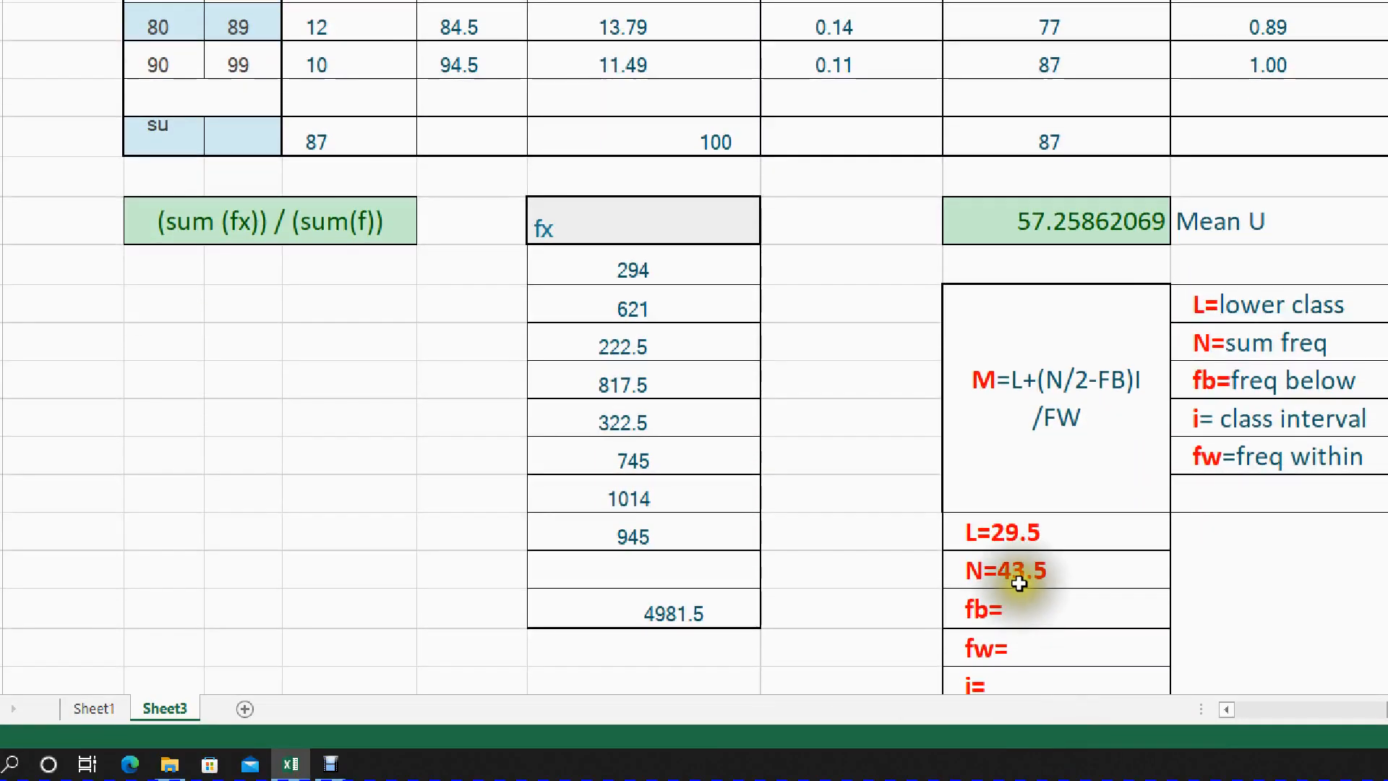
{"action": "scroll", "coordinate": [666, 325], "scroll_direction": "up", "scroll_amount": 2}
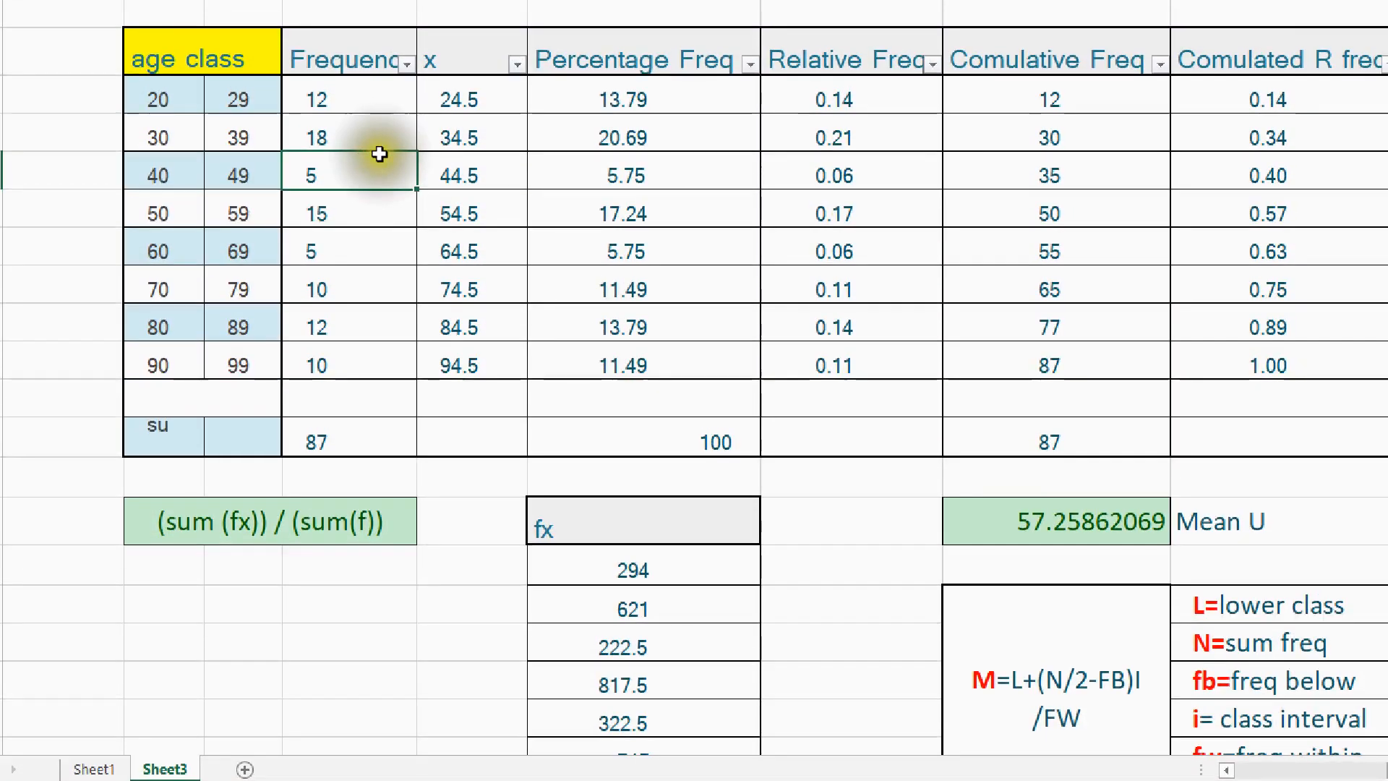
Step: Examine the 50–59 age class and the frequencies from the first class down to it to locate the median class
{"action": "left_click", "coordinate": [319, 214]}
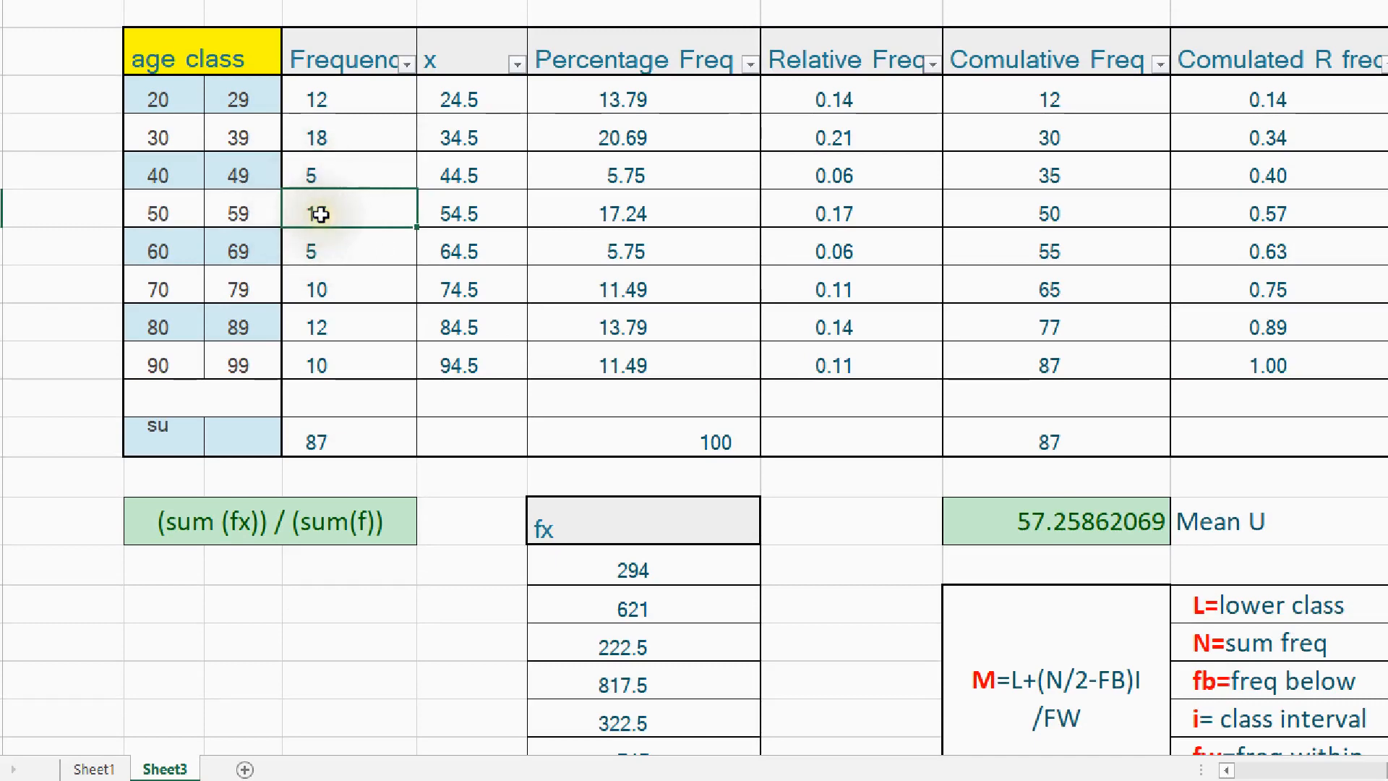
{"action": "scroll", "coordinate": [319, 214], "scroll_direction": "down", "scroll_amount": 2}
{"action": "scroll", "coordinate": [1099, 736], "scroll_direction": "down", "scroll_amount": 1}
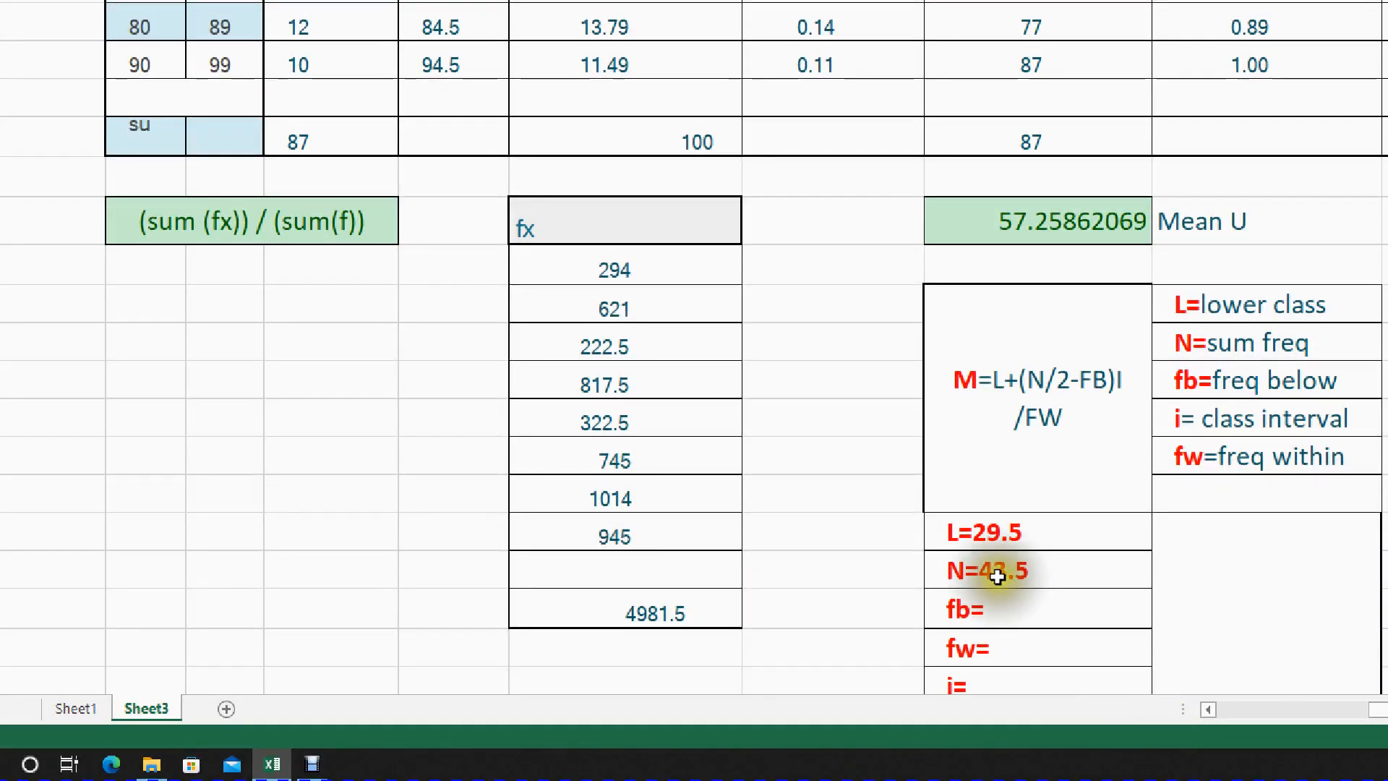
{"action": "scroll", "coordinate": [600, 230], "scroll_direction": "up", "scroll_amount": 2}
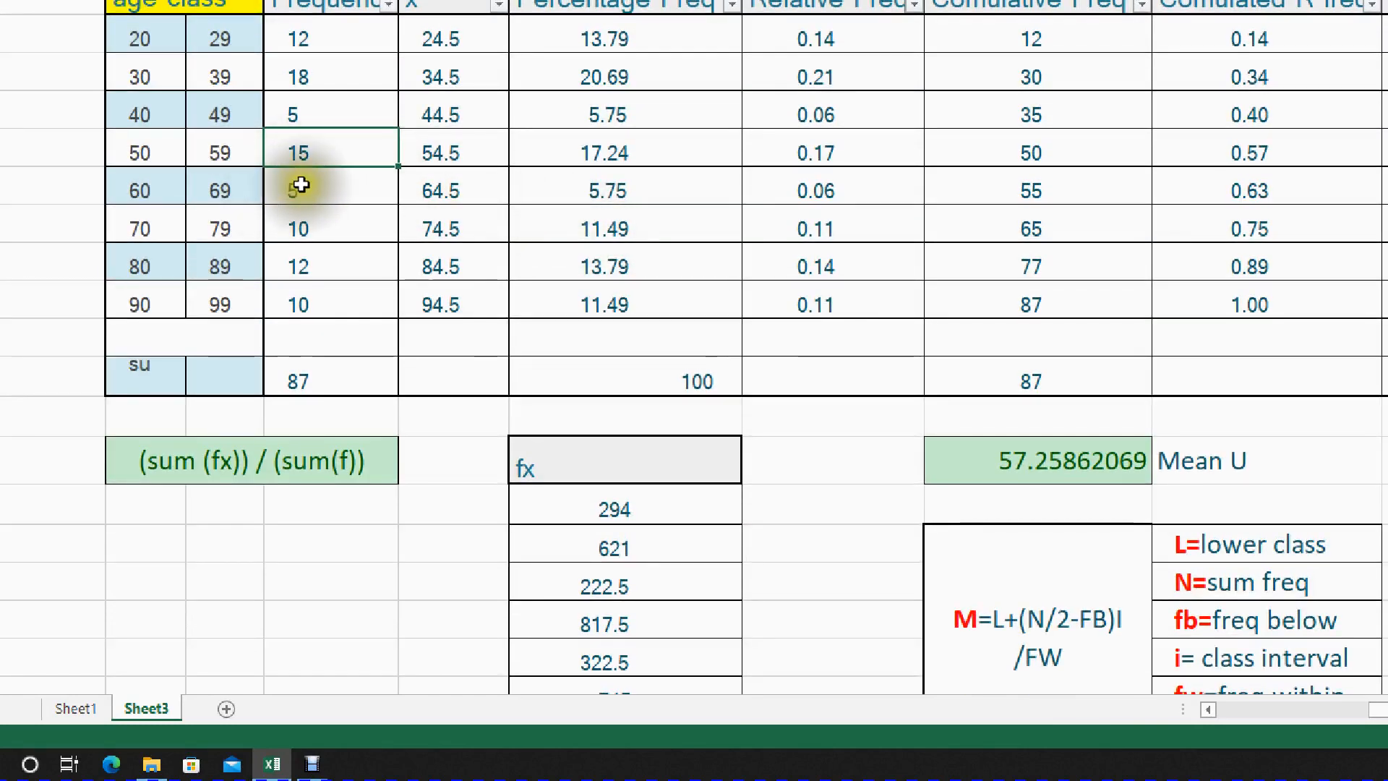
{"action": "left_click", "coordinate": [313, 154]}
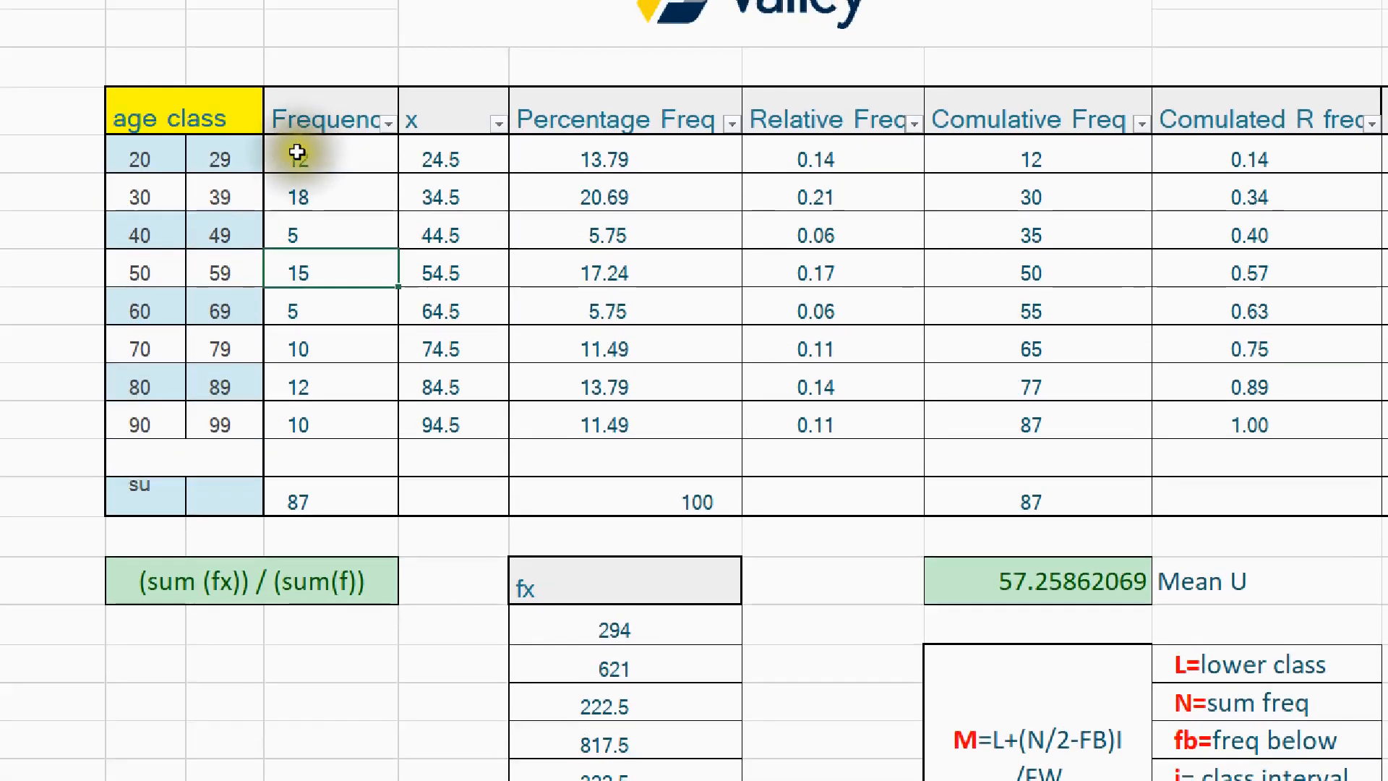
{"action": "left_click_drag", "start_coordinate": [297, 81], "coordinate": [303, 197]}
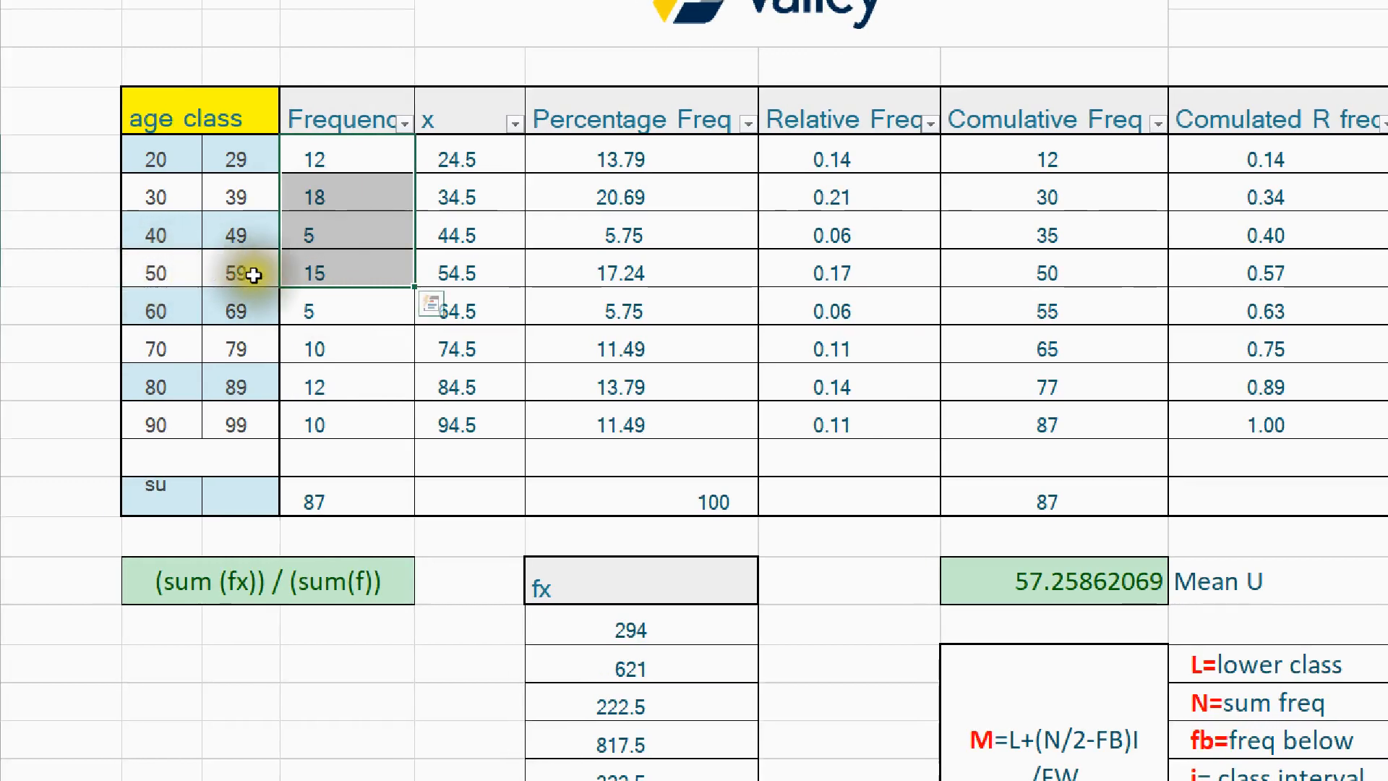
{"action": "left_click", "coordinate": [336, 282]}
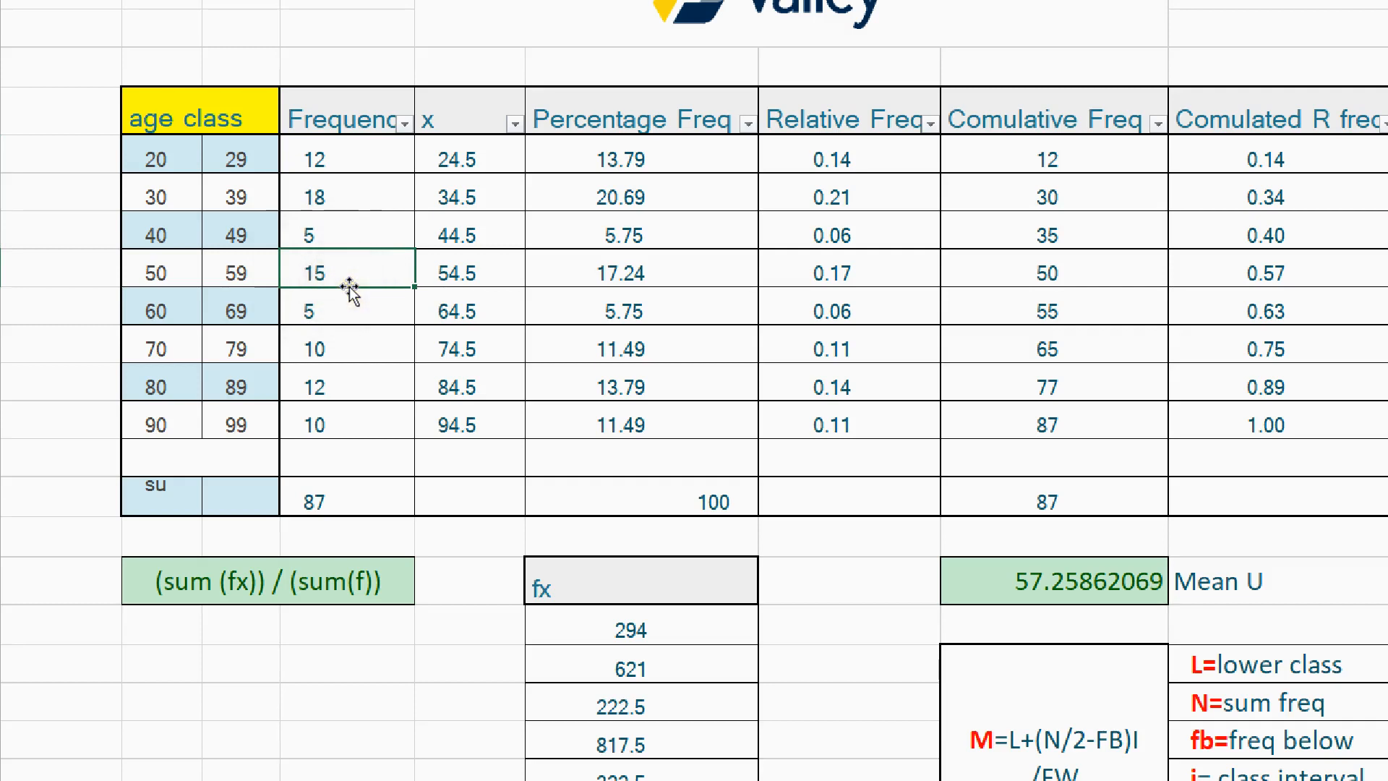
{"action": "left_click", "coordinate": [215, 270]}
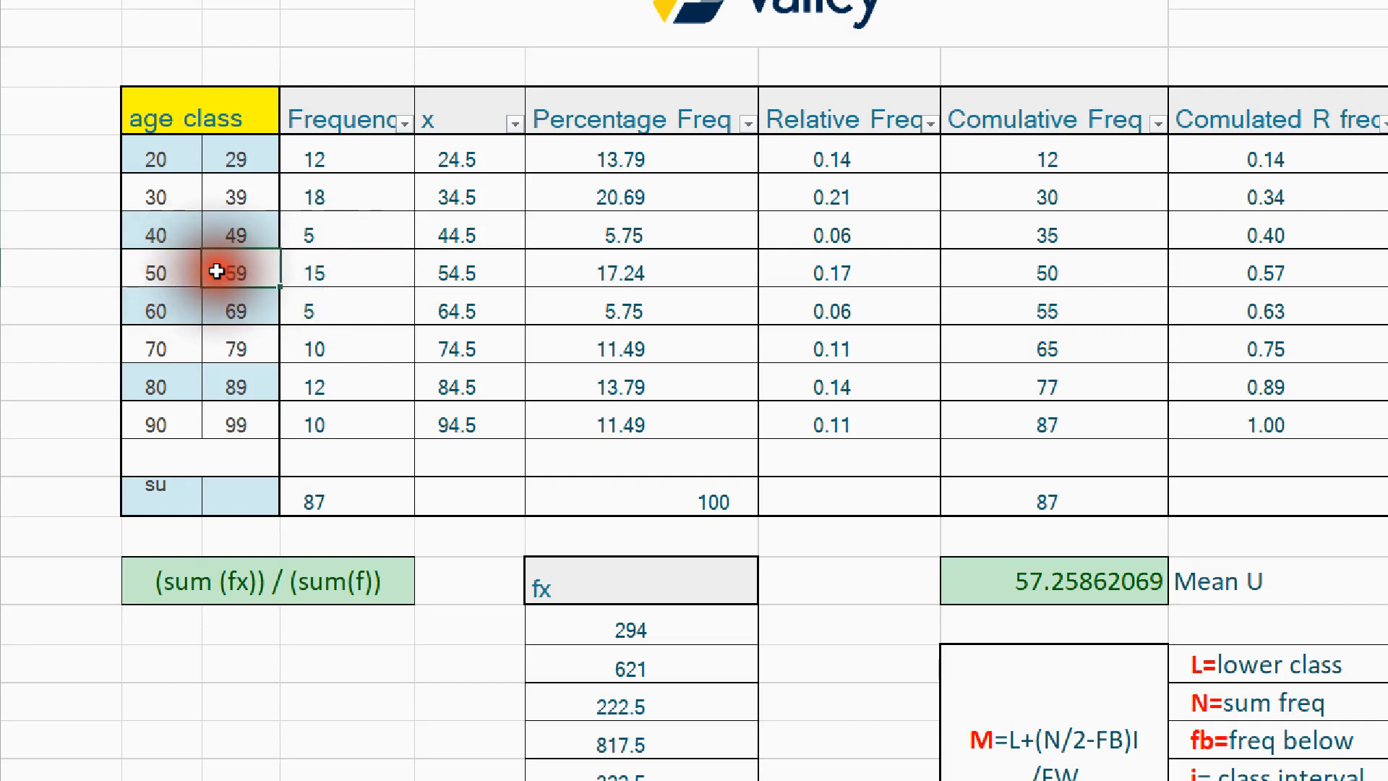
{"action": "left_click", "coordinate": [336, 272]}
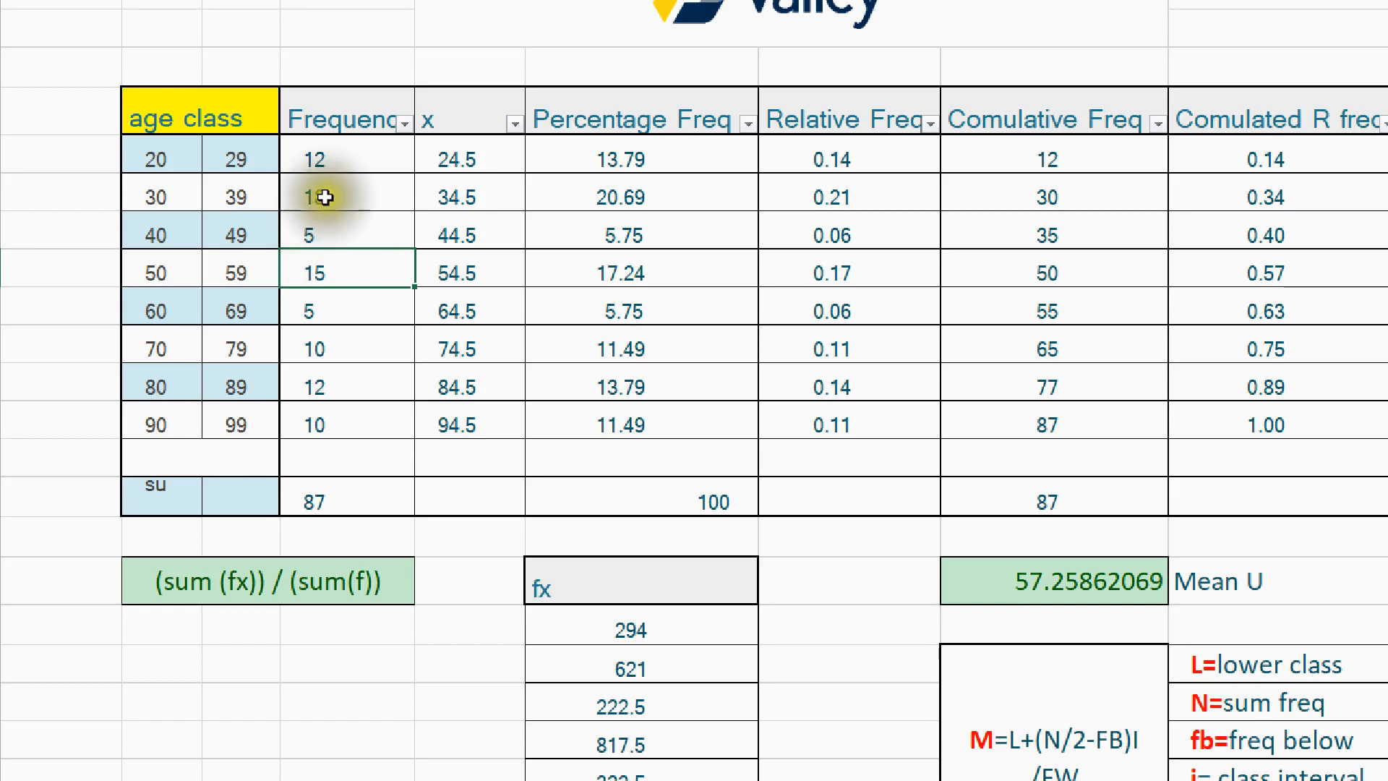
Step: Add up the frequencies of the first three age classes and complete the fb entry below the median formula as fb=35
{"action": "left_click", "coordinate": [323, 163]}
{"action": "left_click", "coordinate": [325, 200]}
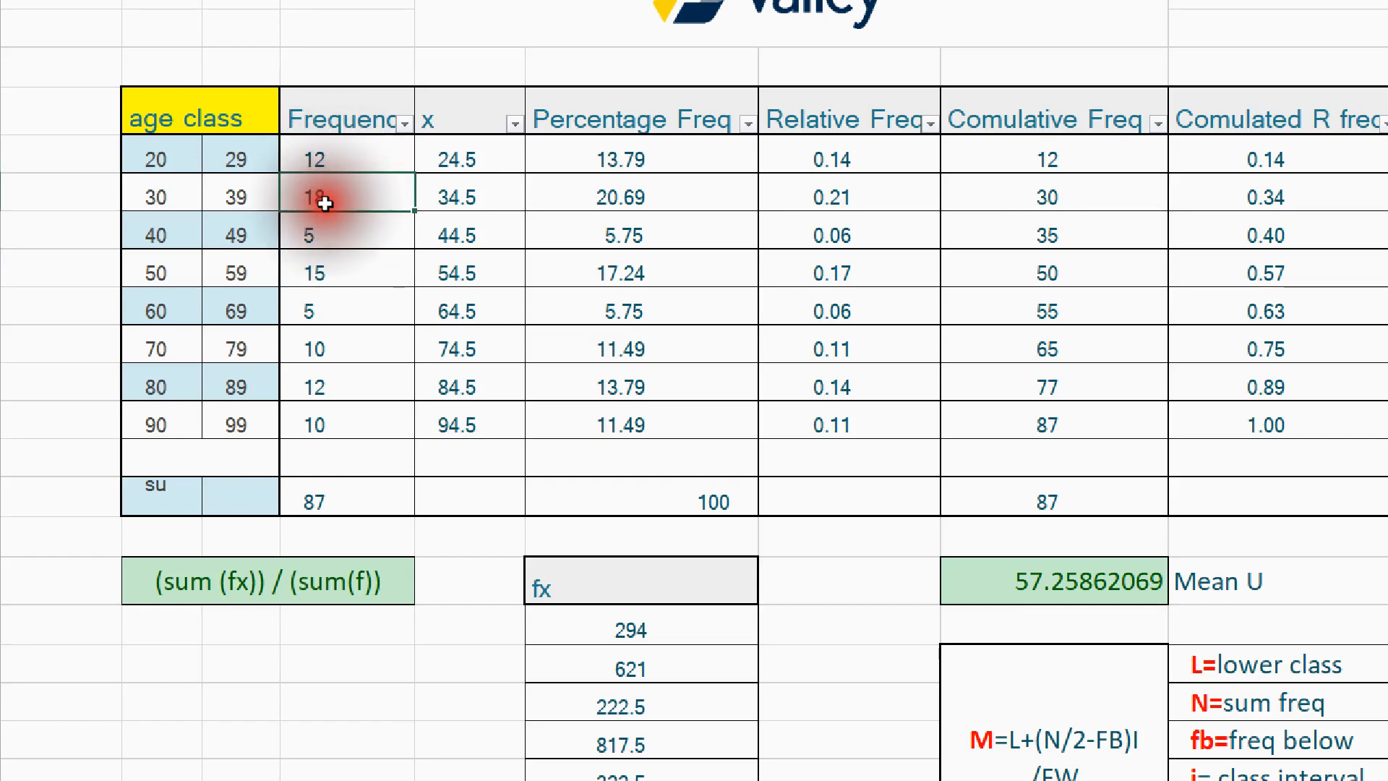
{"action": "left_click", "coordinate": [320, 232]}
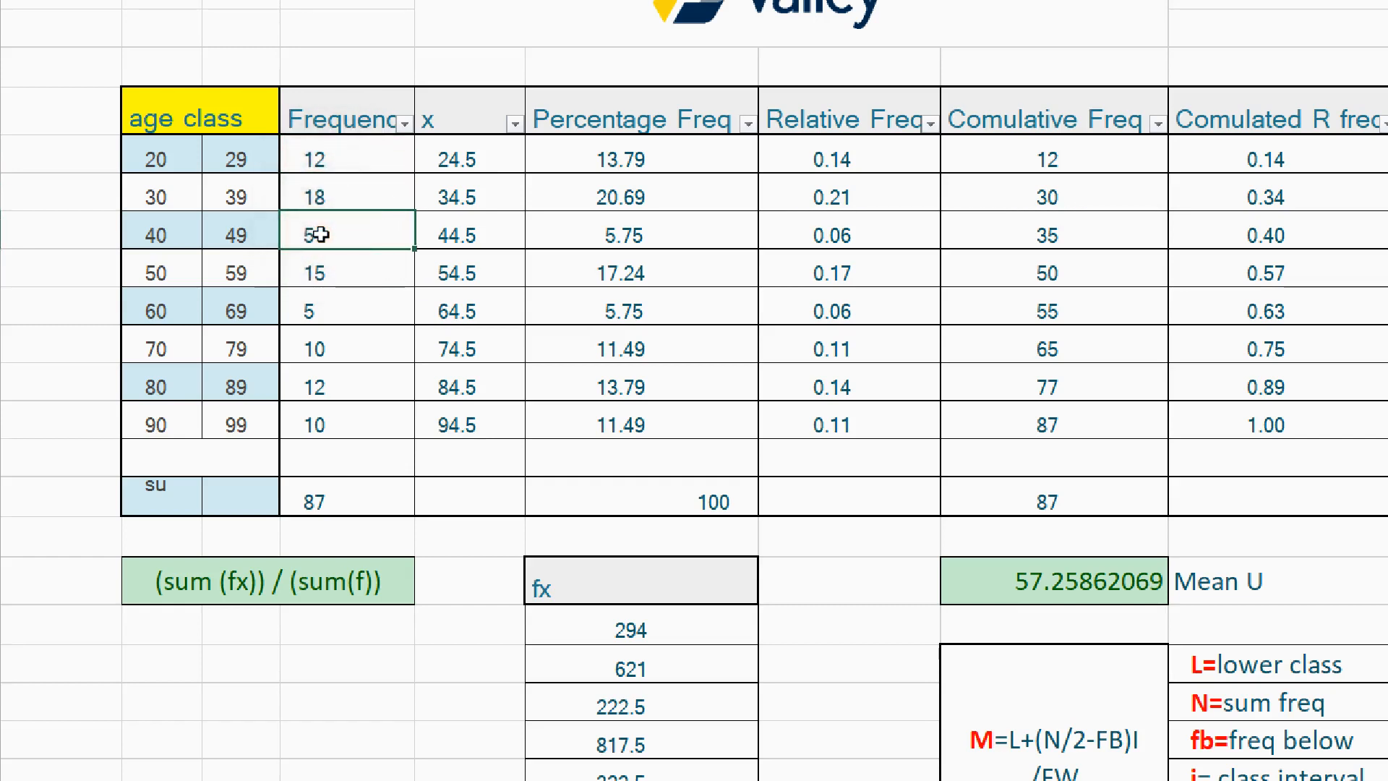
{"action": "scroll", "coordinate": [1022, 626], "scroll_direction": "down", "scroll_amount": 4}
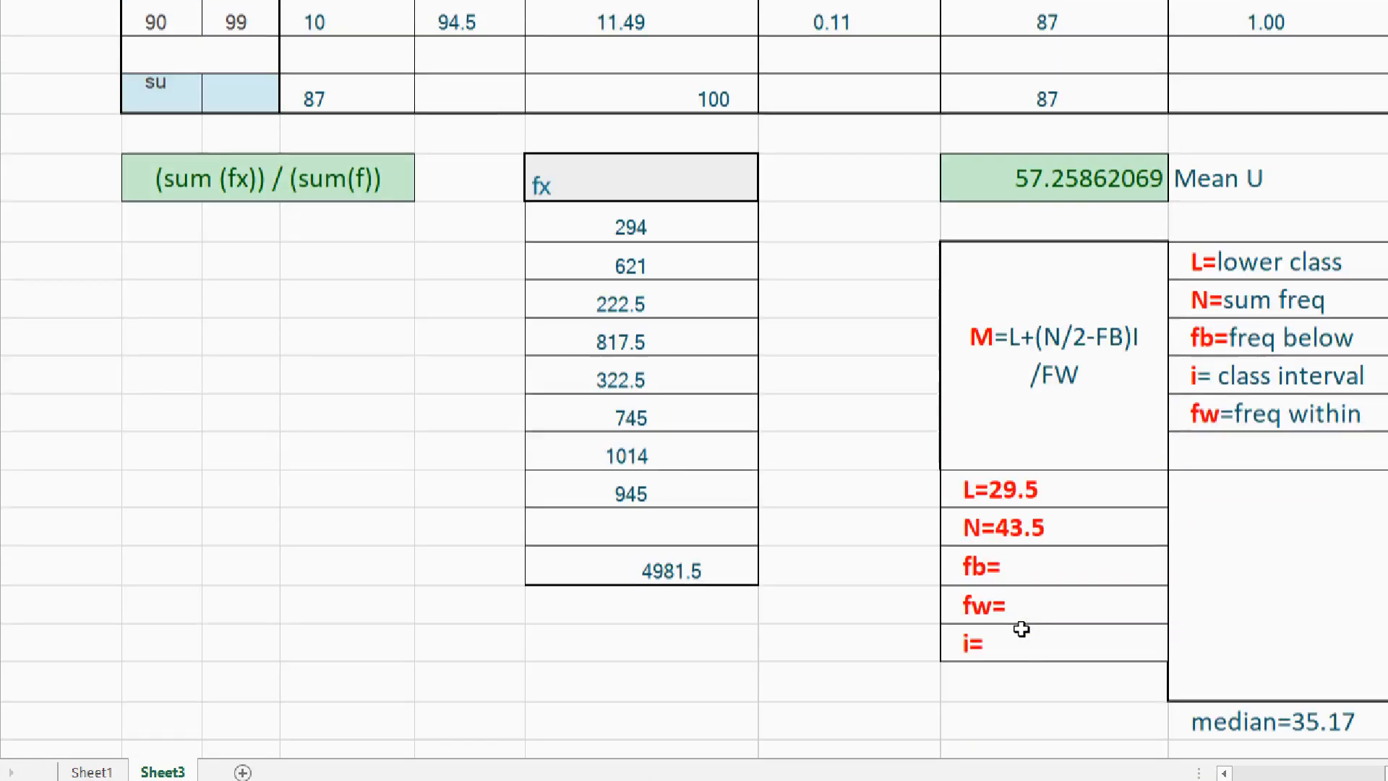
{"action": "double_click", "coordinate": [1037, 559]}
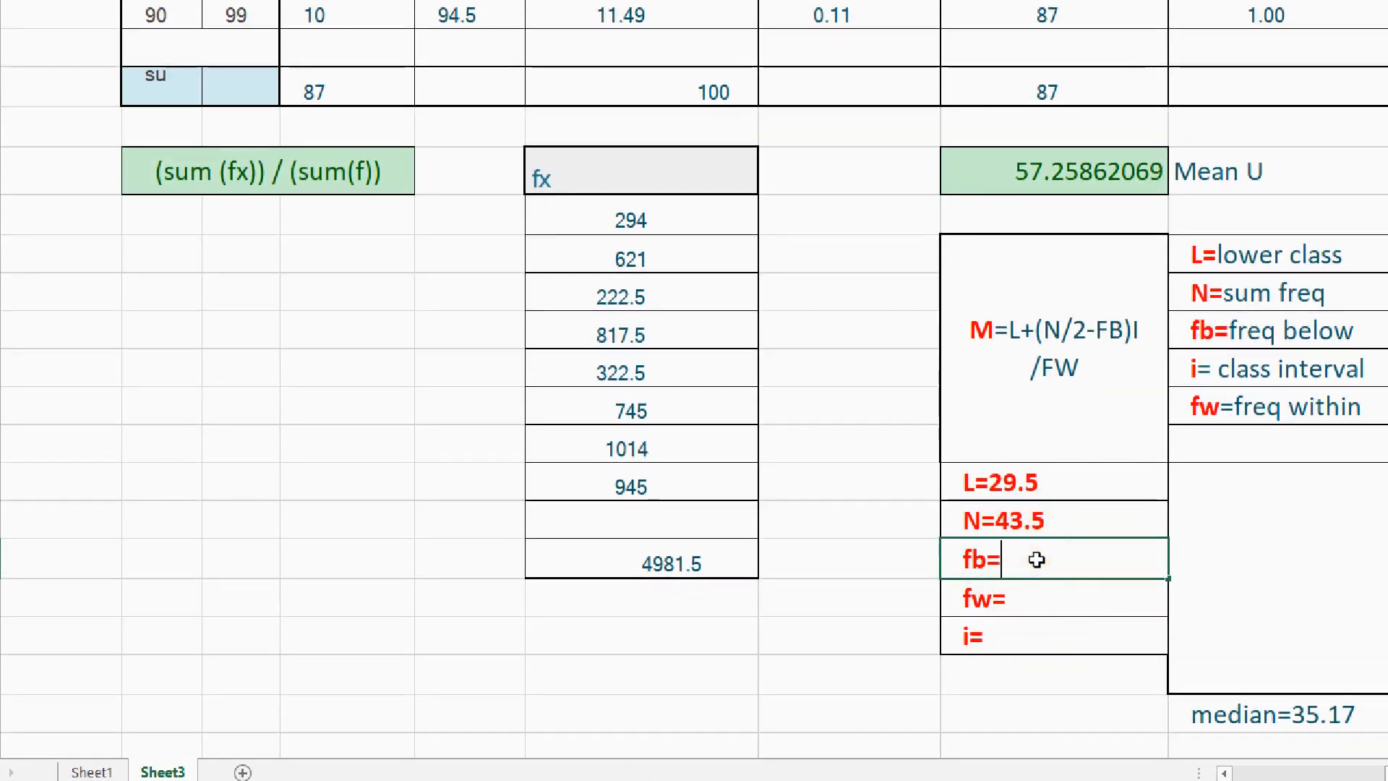
{"action": "left_click", "coordinate": [1002, 597]}
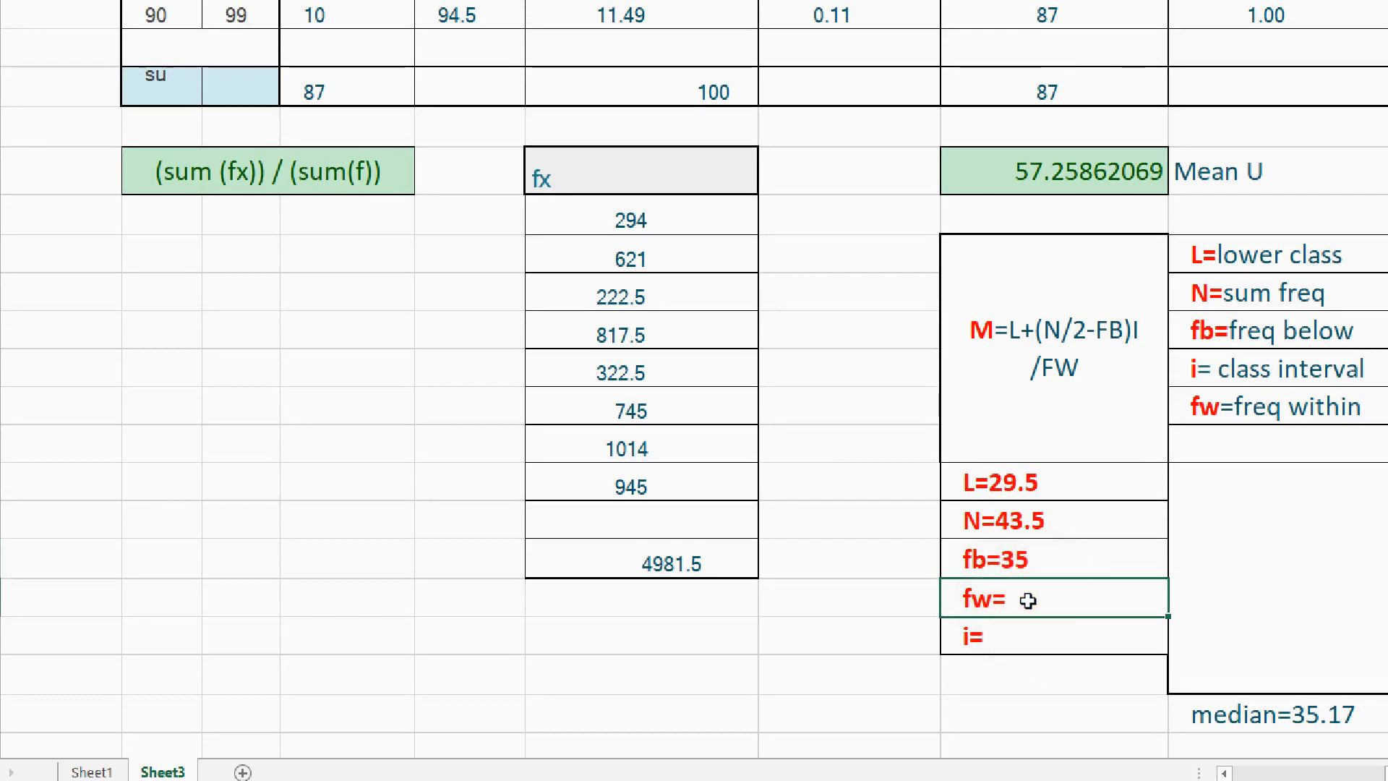
Step: Look up the frequency of the 50–59 class and complete the fw entry below the median formula as fw=15
{"action": "scroll", "coordinate": [880, 627], "scroll_direction": "up", "scroll_amount": 1}
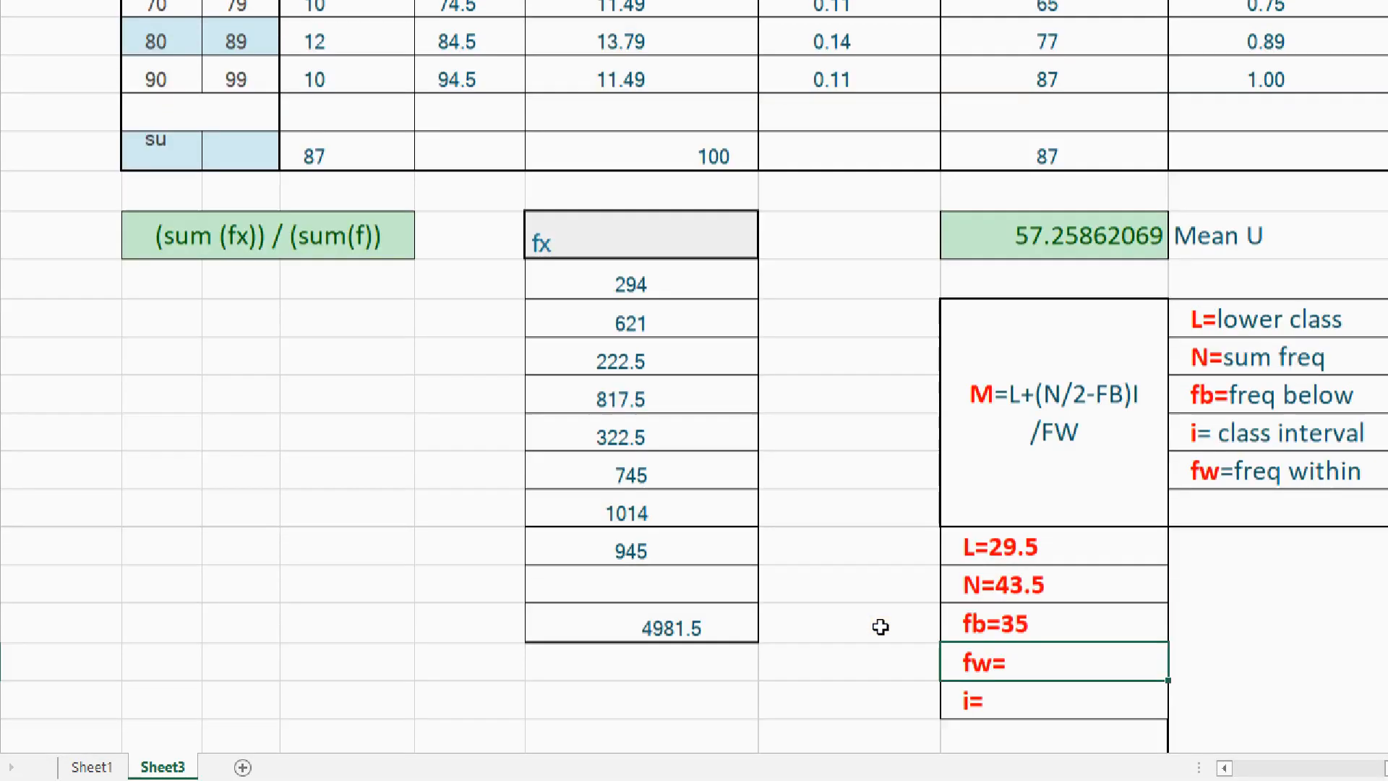
{"action": "scroll", "coordinate": [880, 626], "scroll_direction": "up", "scroll_amount": 4}
{"action": "left_click", "coordinate": [329, 213]}
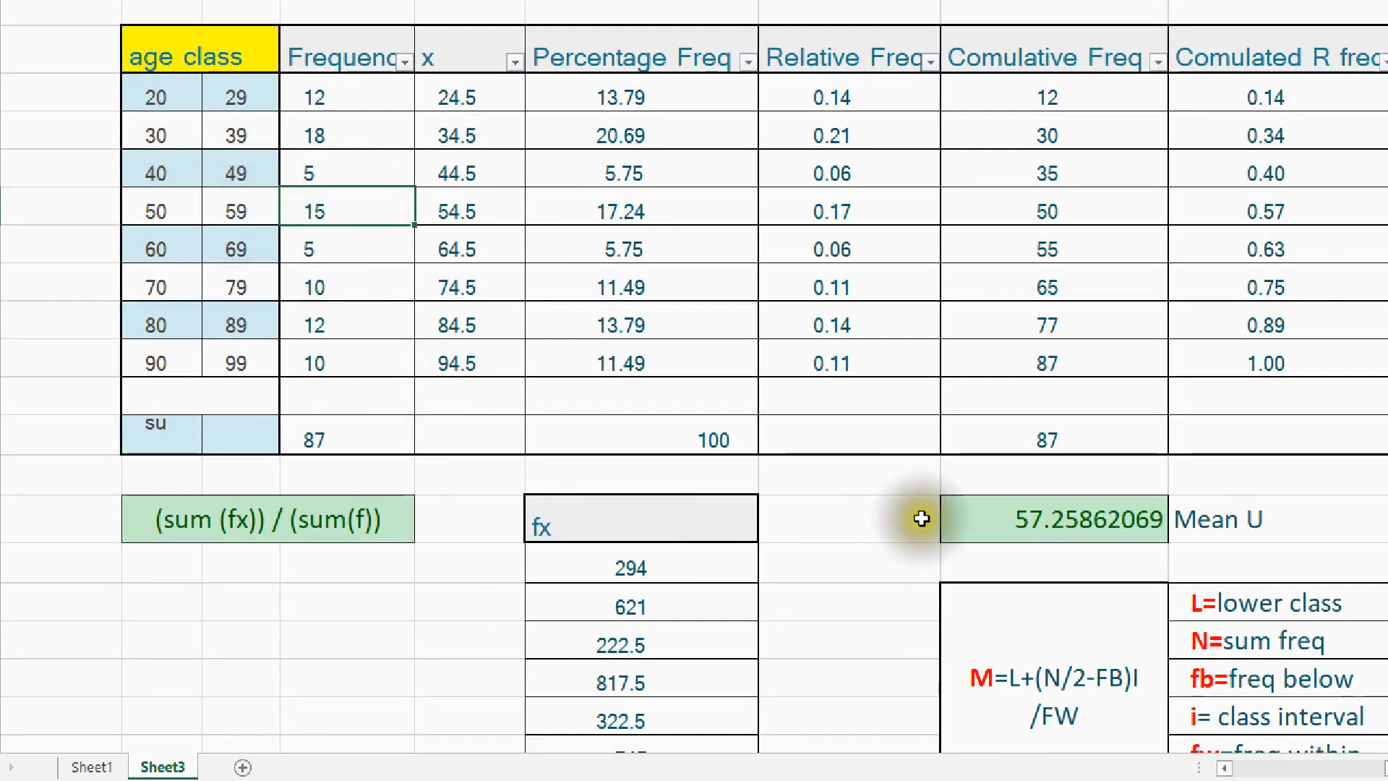
{"action": "scroll", "coordinate": [920, 518], "scroll_direction": "down", "scroll_amount": 3}
{"action": "left_click", "coordinate": [1047, 531]}
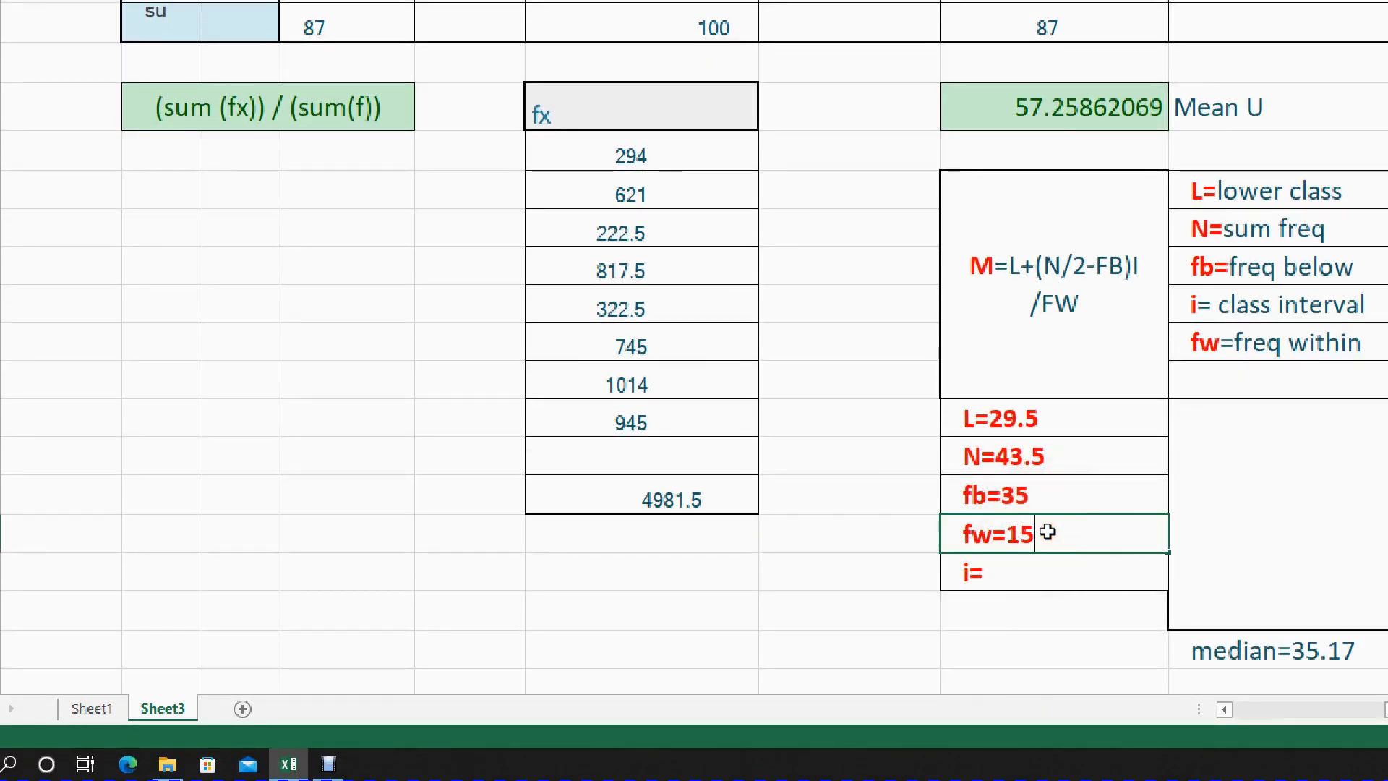
Step: Look up the lower and upper limits of the 20–29 age class and complete the i entry below the median formula as i=10
{"action": "left_click", "coordinate": [1032, 576]}
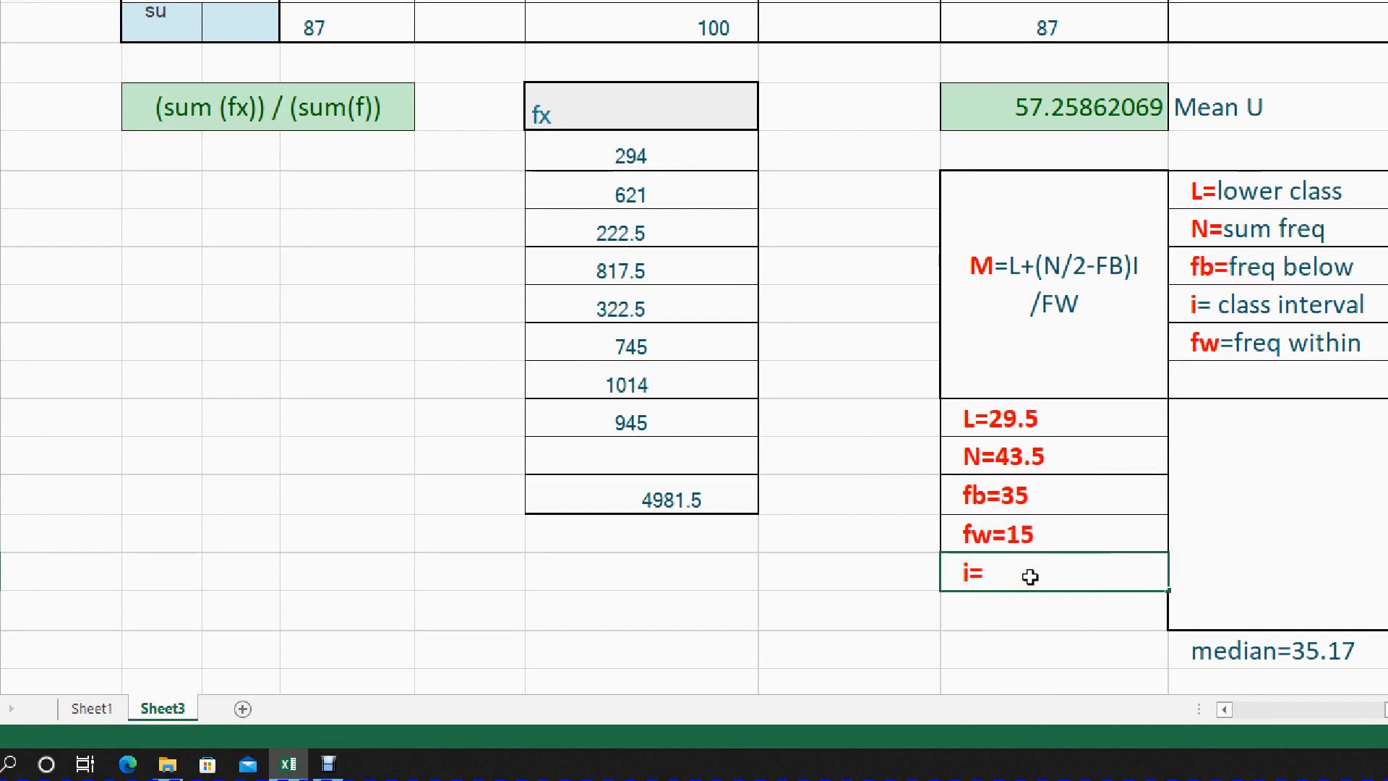
{"action": "left_click", "coordinate": [811, 466]}
{"action": "scroll", "coordinate": [753, 557], "scroll_direction": "up", "scroll_amount": 2}
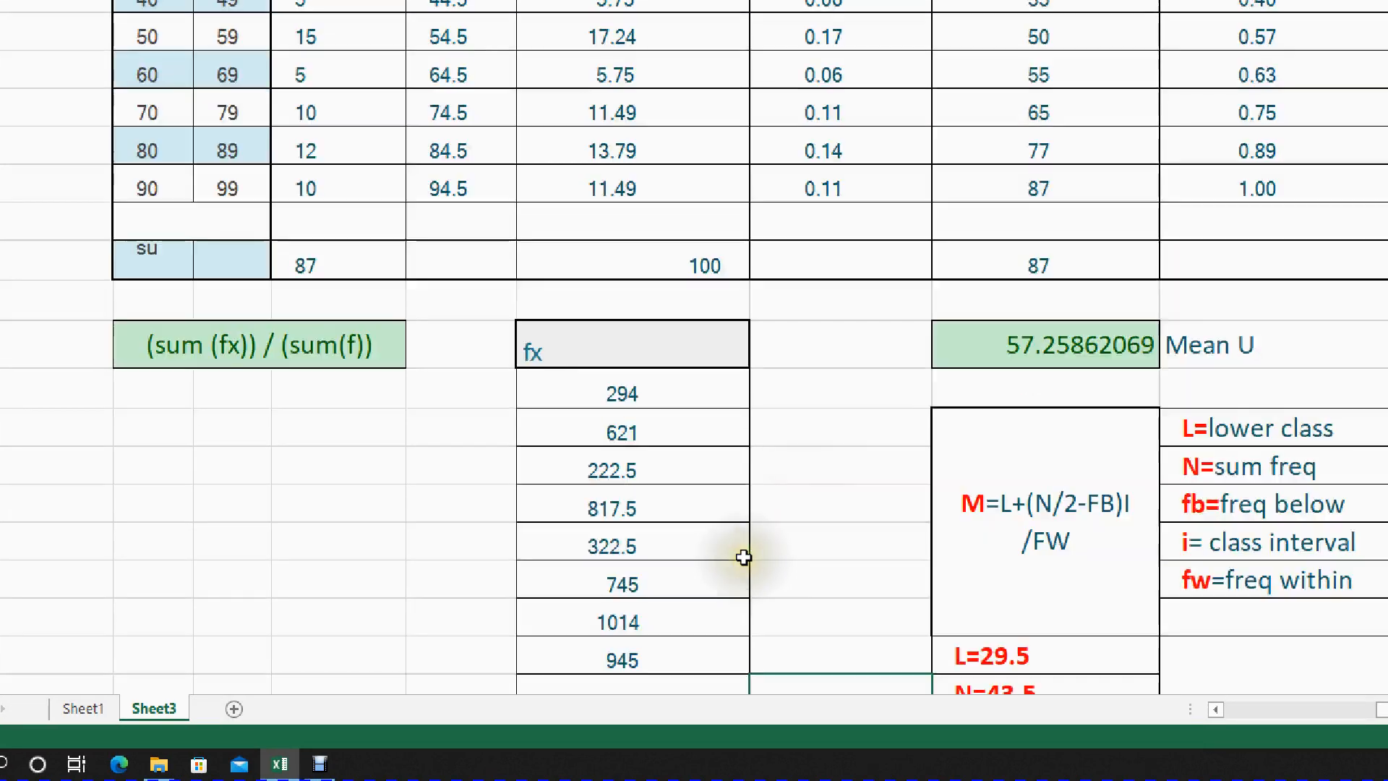
{"action": "scroll", "coordinate": [619, 372], "scroll_direction": "up", "scroll_amount": 2}
{"action": "left_click", "coordinate": [230, 147]}
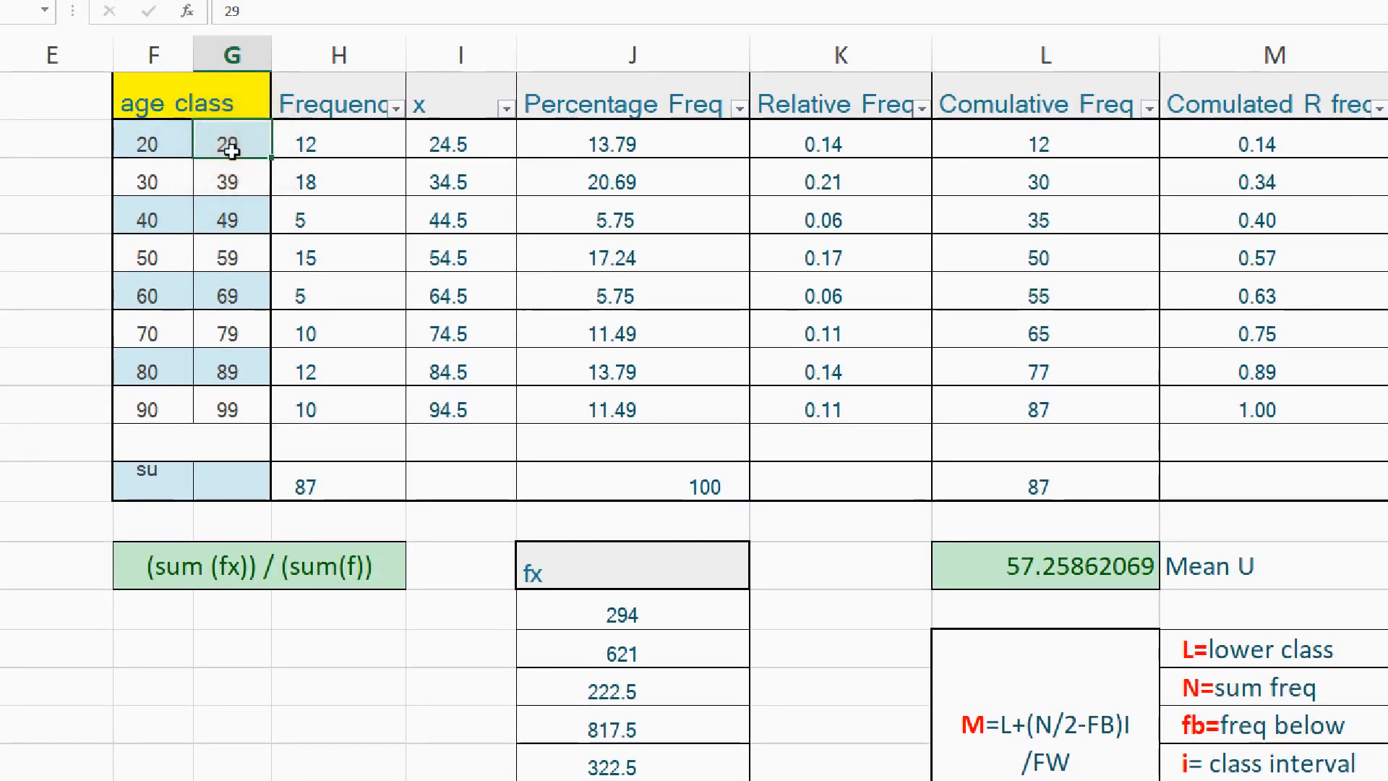
{"action": "left_click", "coordinate": [153, 142]}
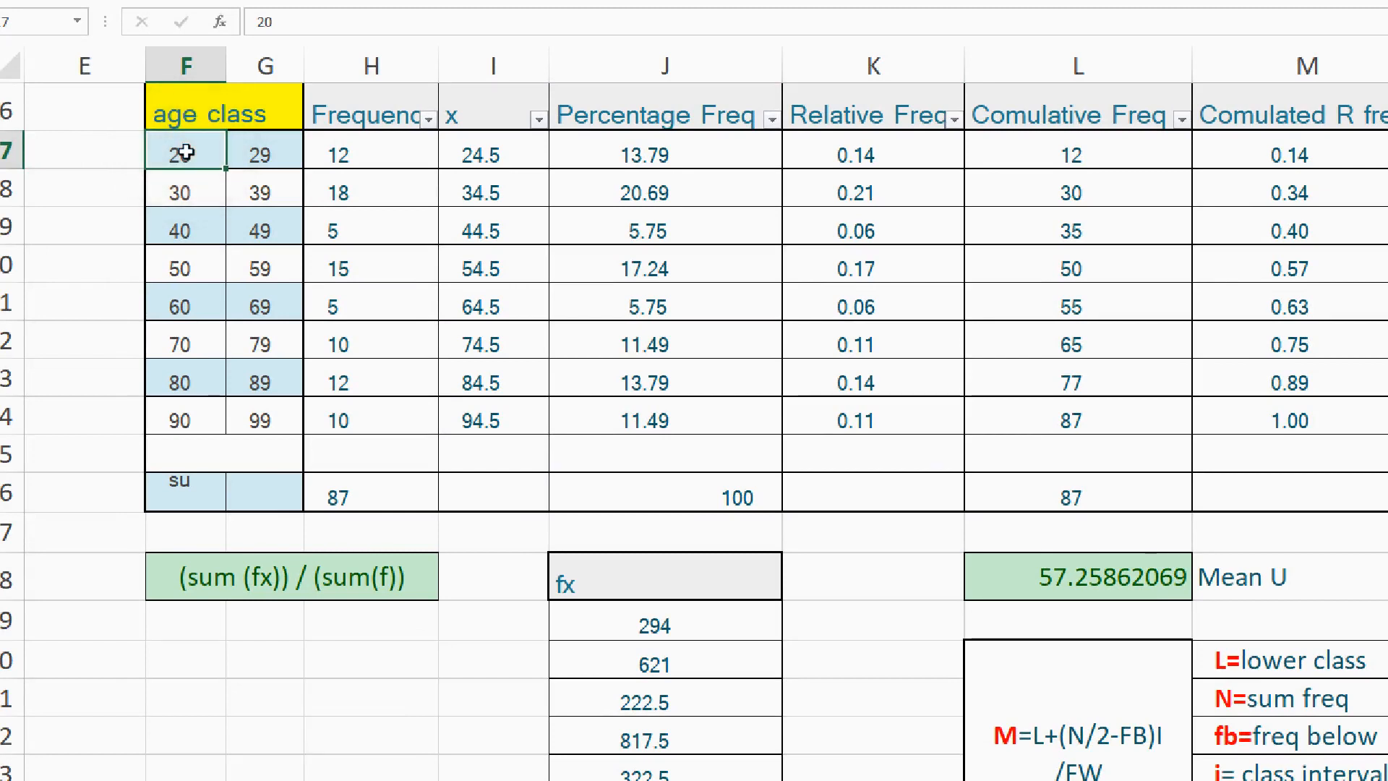
{"action": "left_click", "coordinate": [280, 162]}
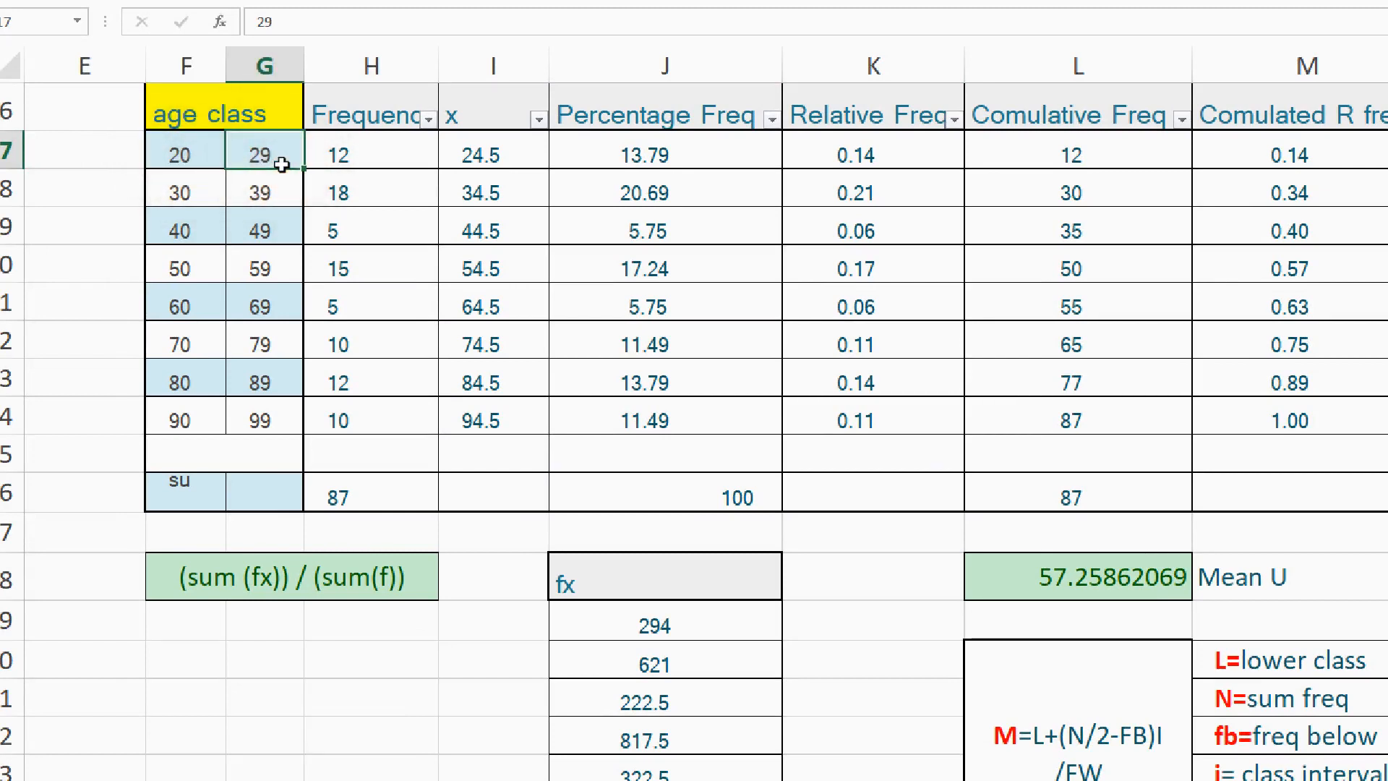
{"action": "left_click", "coordinate": [181, 156]}
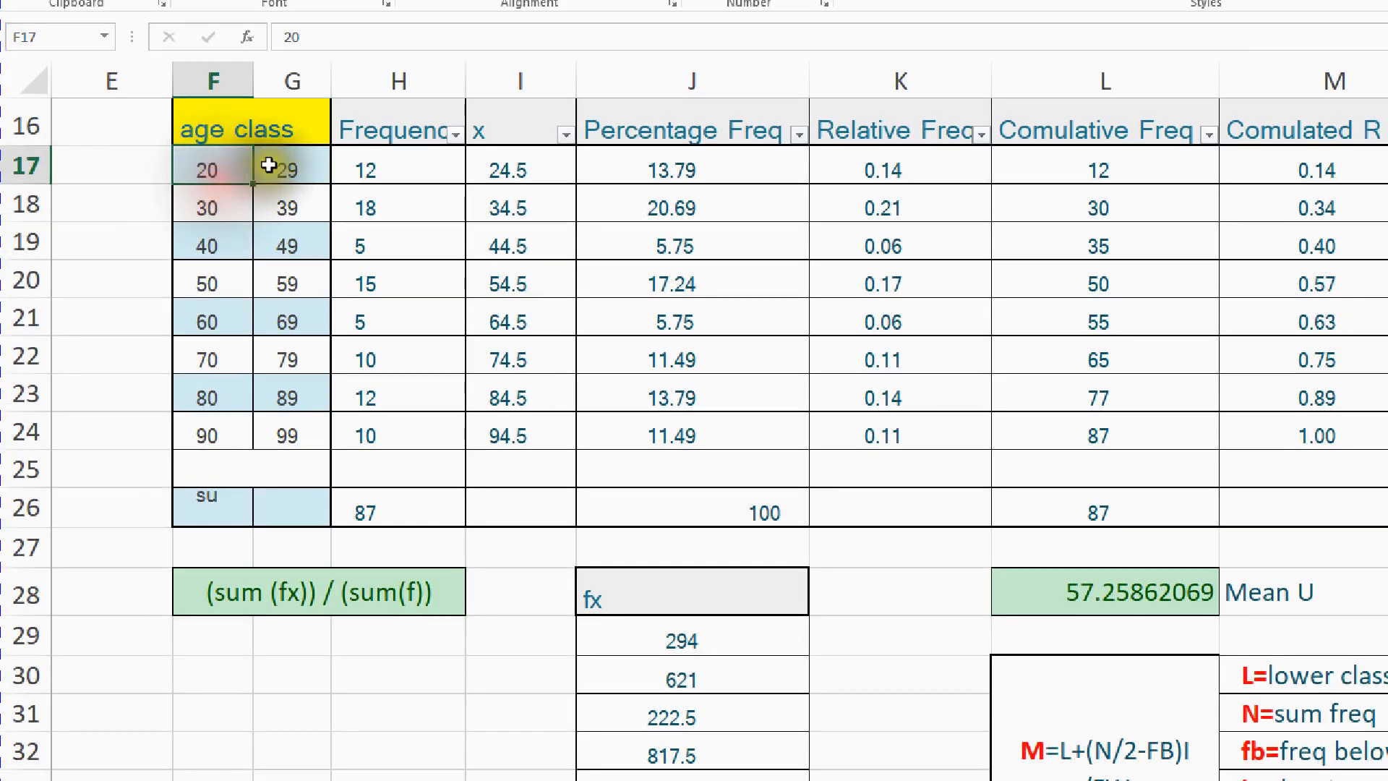
{"action": "left_click", "coordinate": [282, 173]}
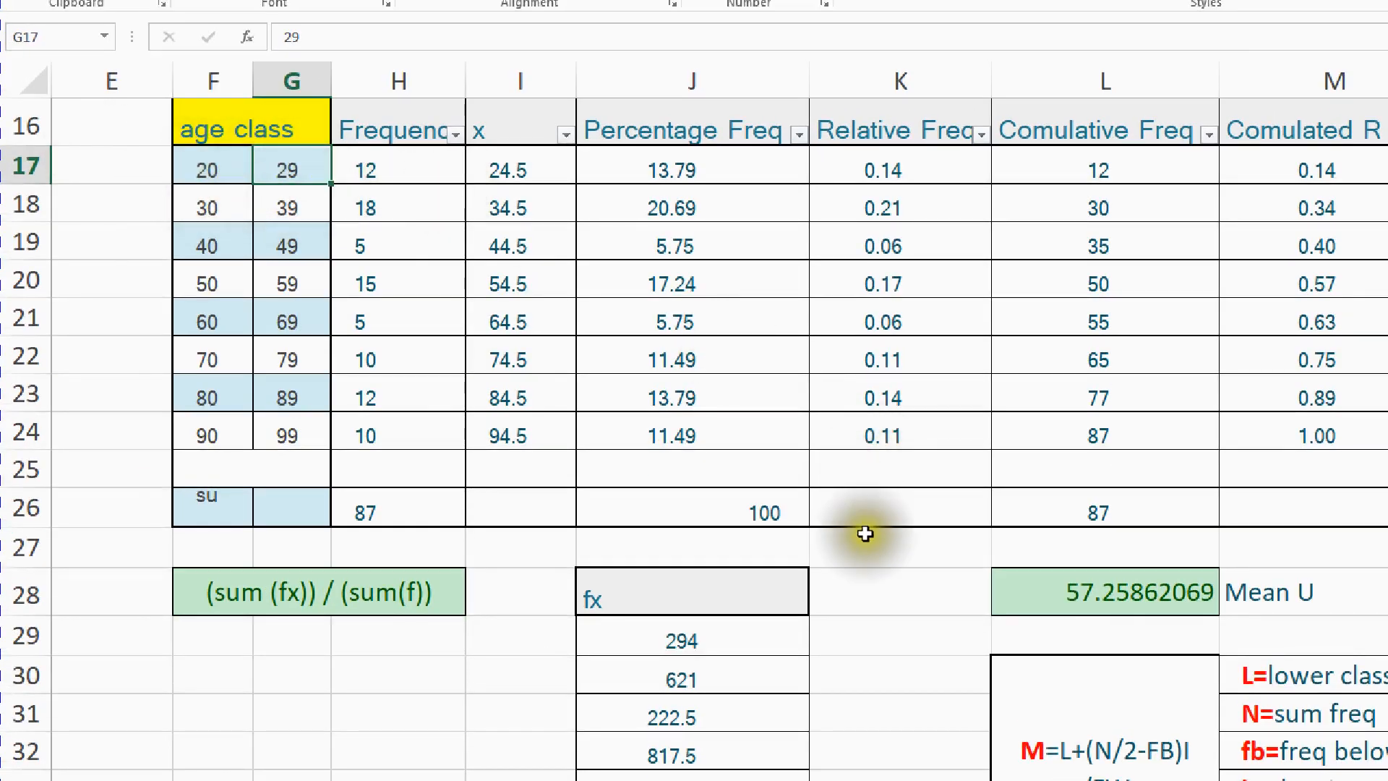
{"action": "left_click", "coordinate": [1090, 632]}
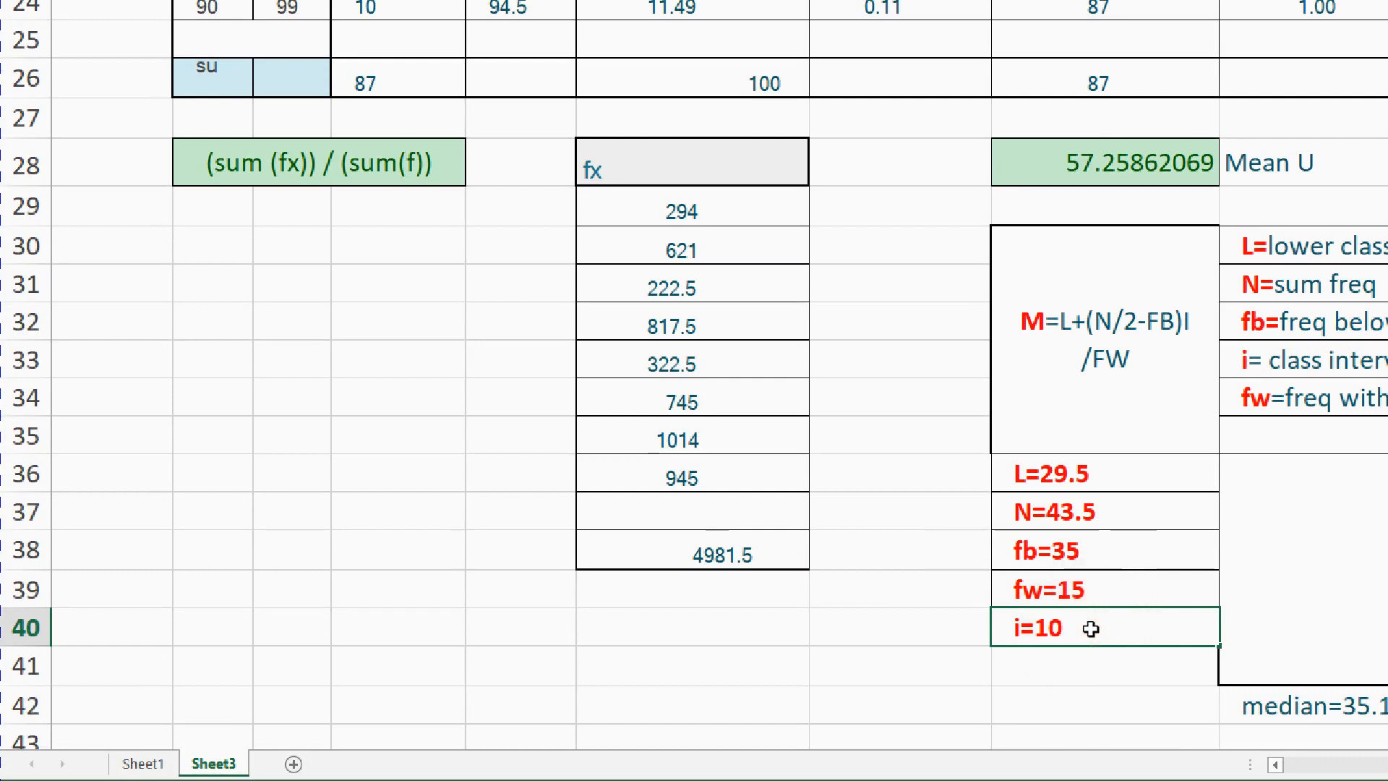
Step: Write the median formula with its values substituted, m=29.5+(43.5-35)*10/15, in the large empty box beside the variable entries
{"action": "left_click", "coordinate": [1333, 510]}
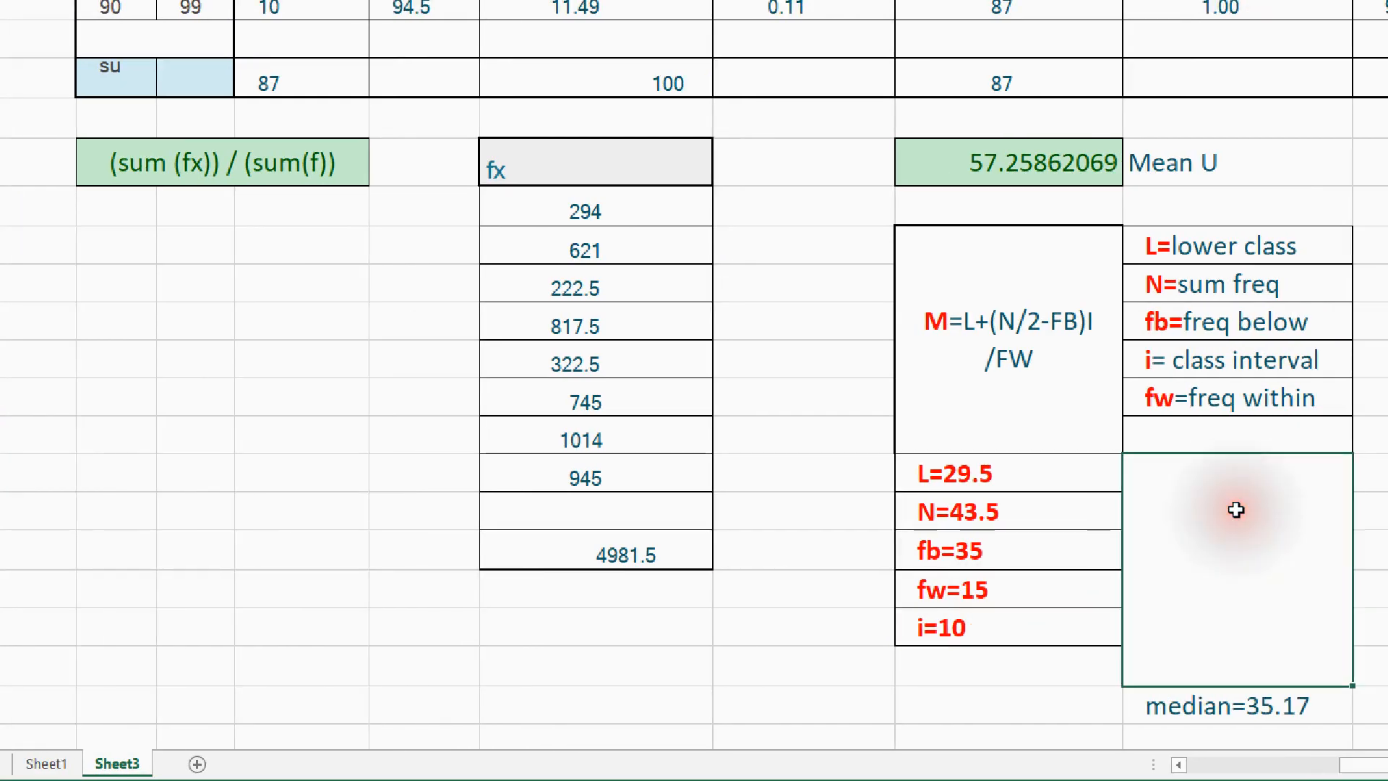
{"action": "double_click", "coordinate": [1154, 571]}
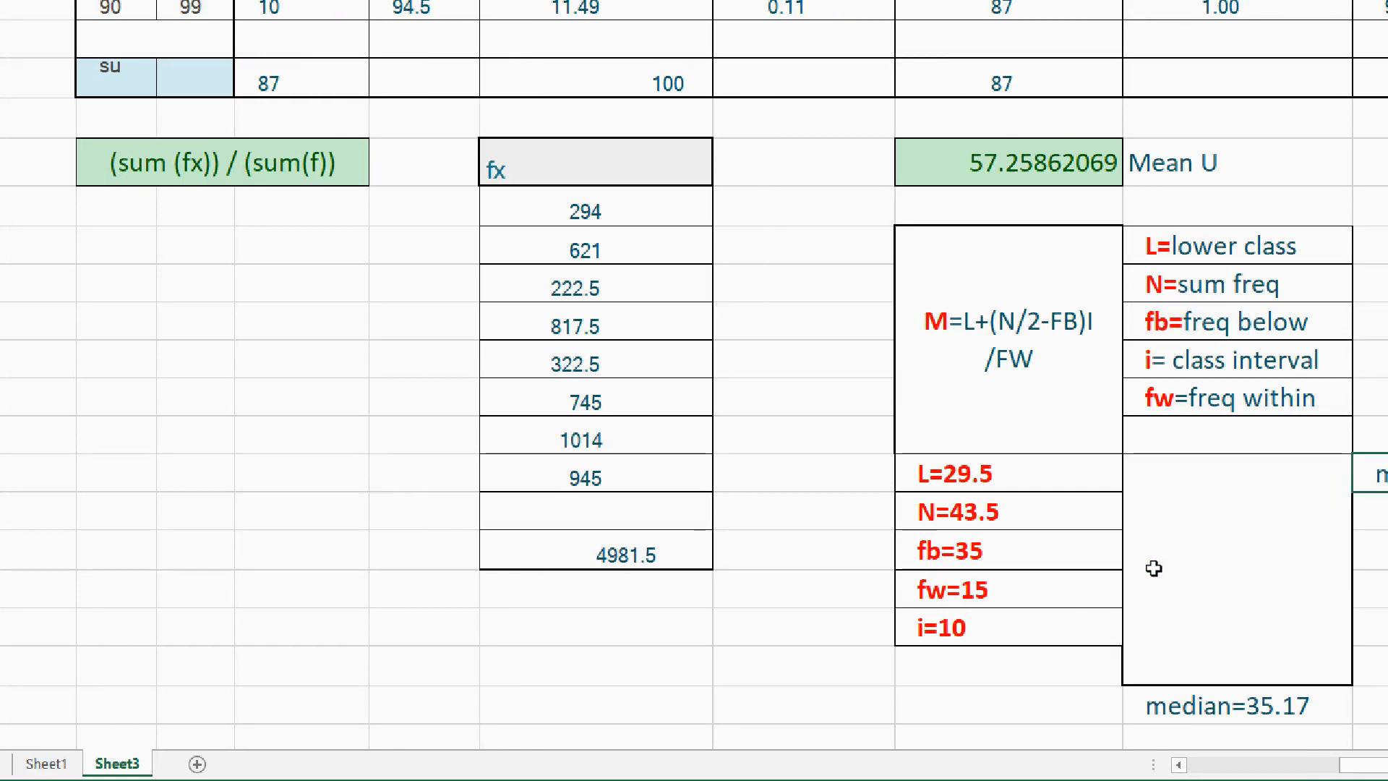
{"action": "double_click", "coordinate": [1140, 576]}
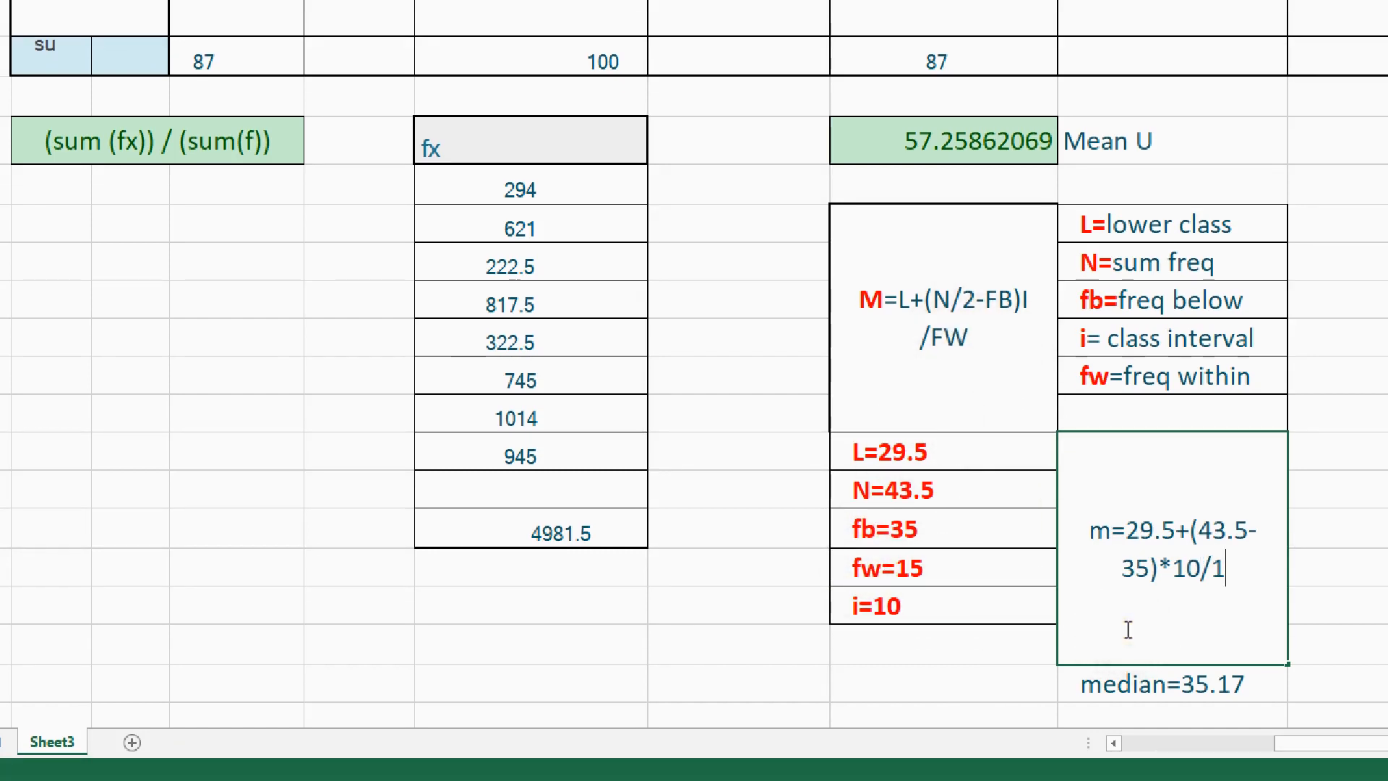
{"action": "type", "text": "5"}
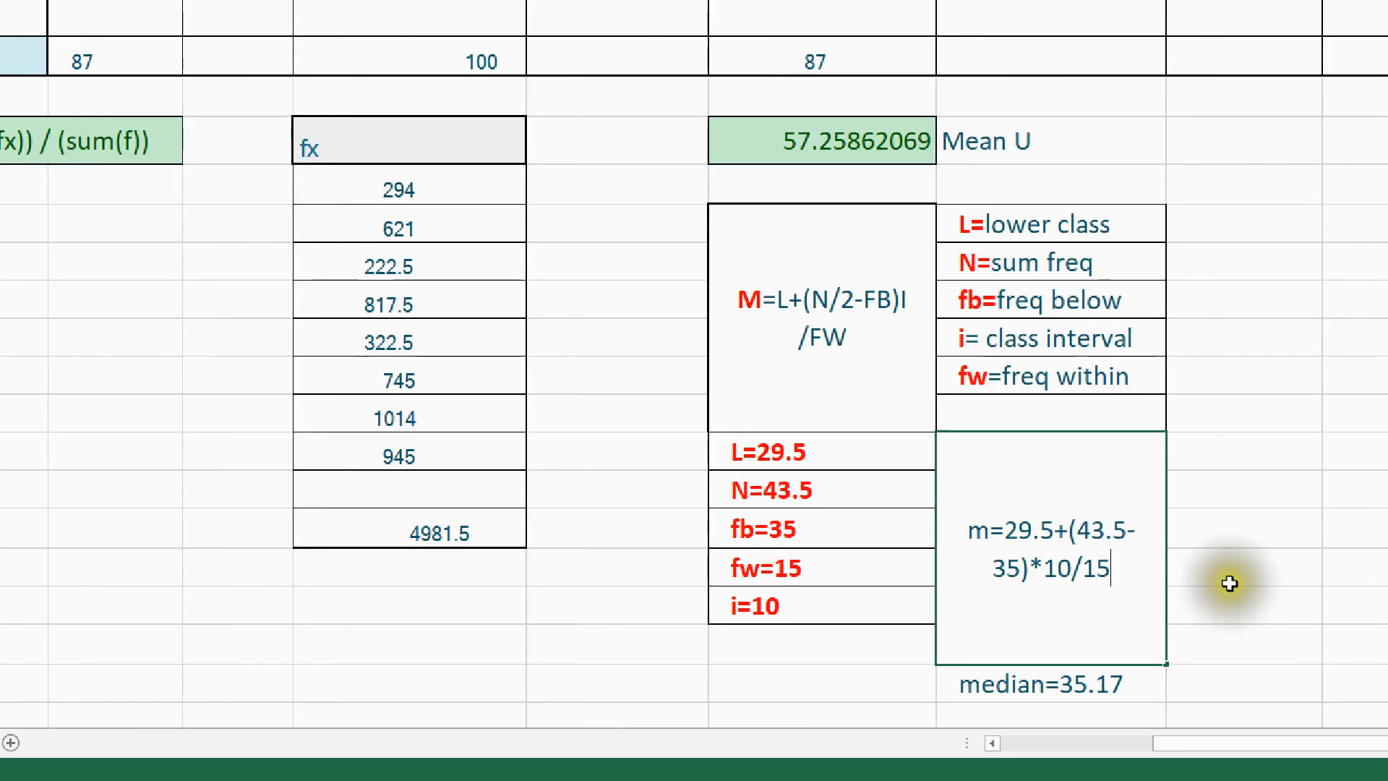
{"action": "left_click", "coordinate": [1329, 575]}
Step: Check the median entry beneath the substituted formula and save the workbook
{"action": "left_click", "coordinate": [1054, 691]}
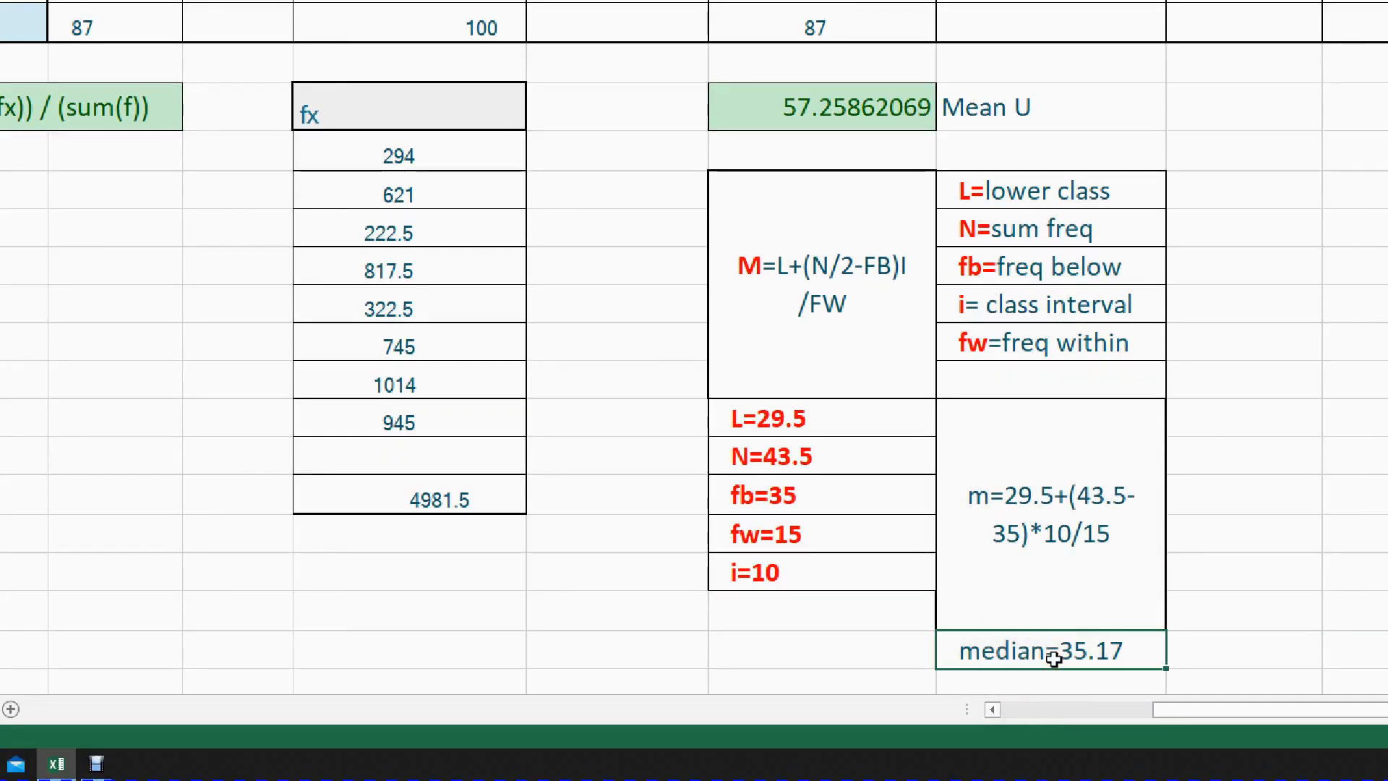
{"action": "left_click", "coordinate": [1121, 654]}
{"action": "key", "text": "ctrl+s"}
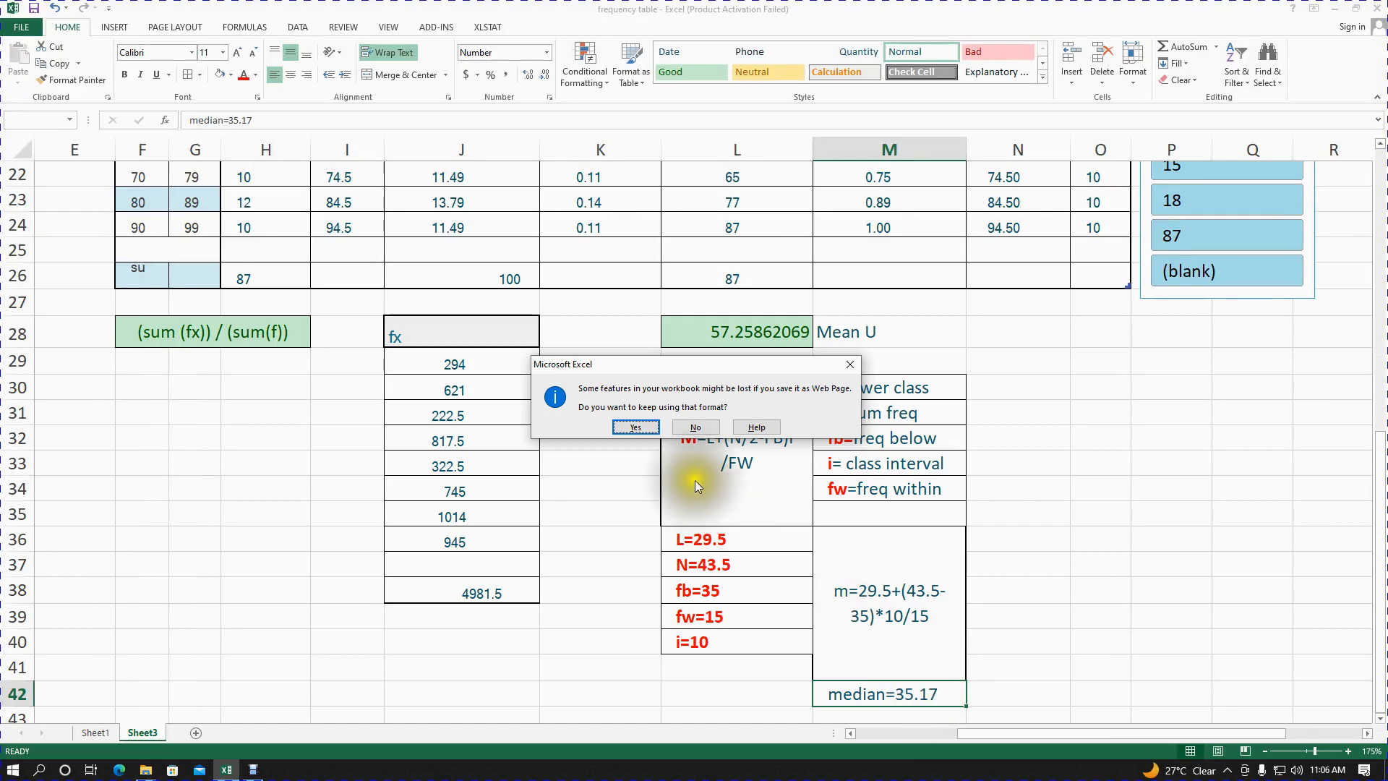
{"action": "left_click", "coordinate": [692, 247]}
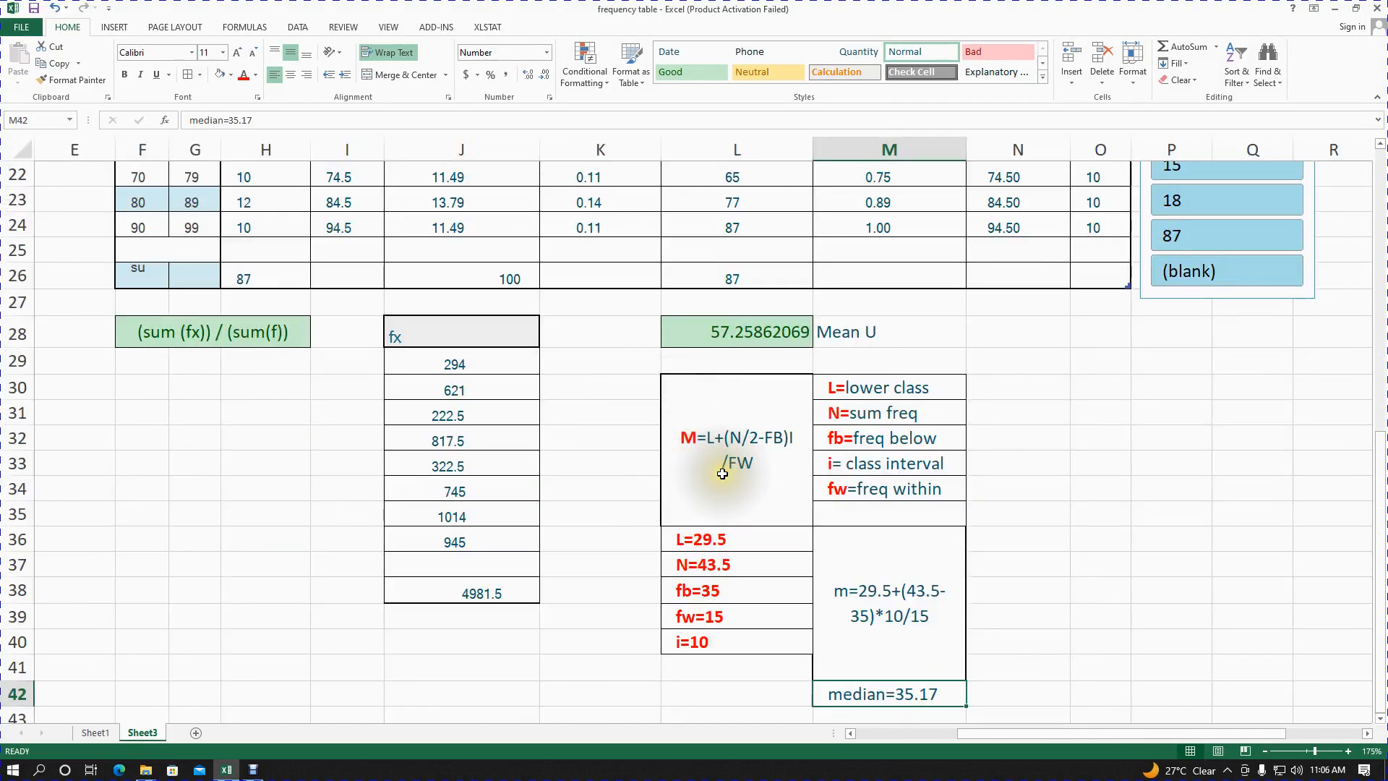